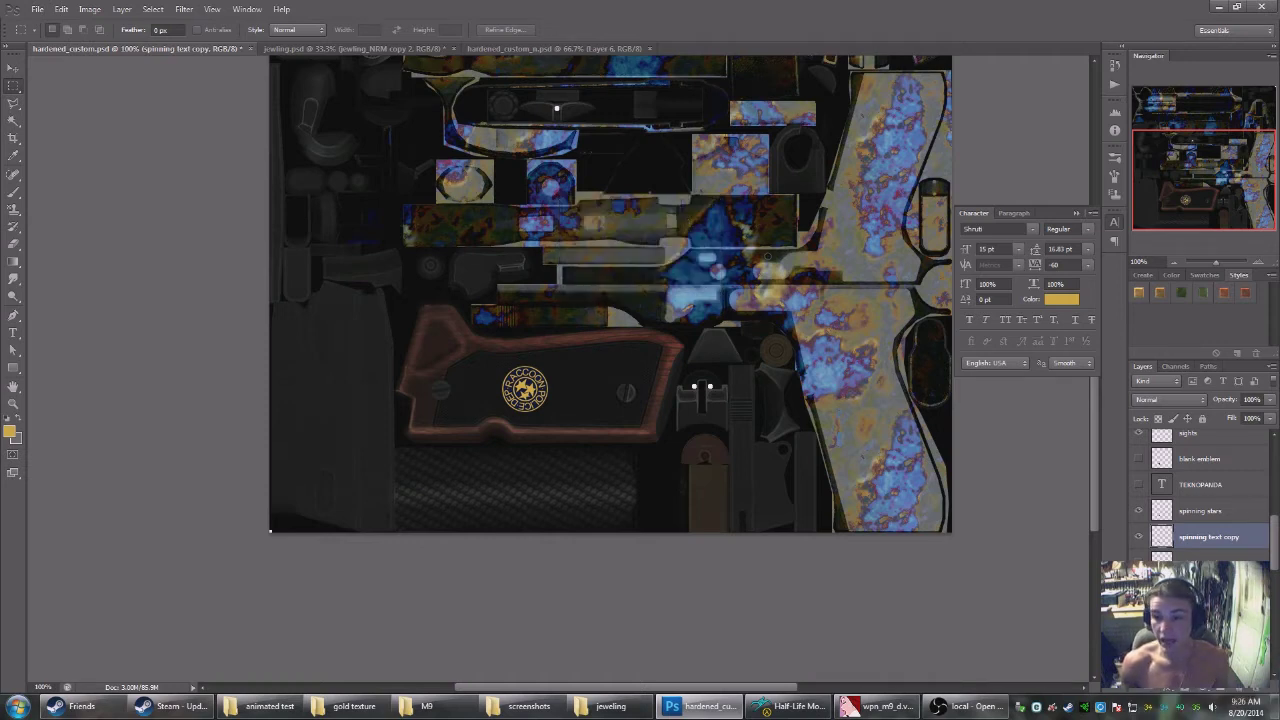
Rotate the emblem's ring text one step with Free Transform.
right_click(506, 378)
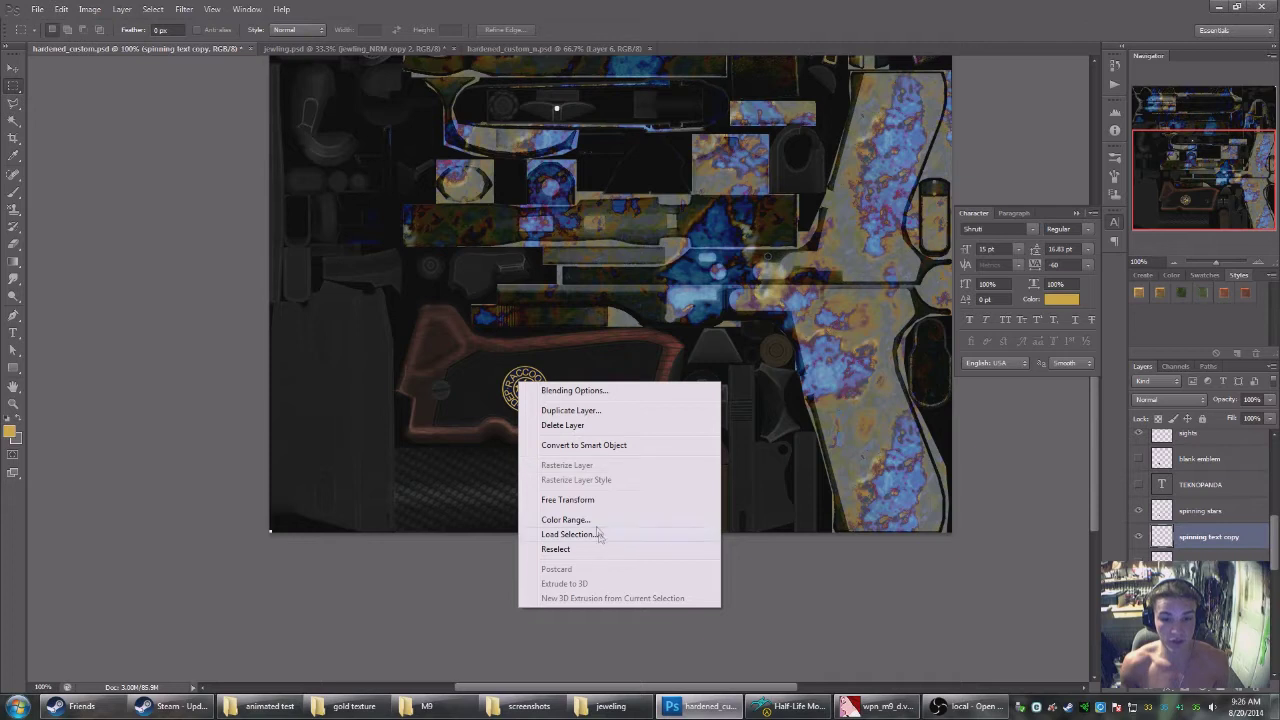
click(586, 494)
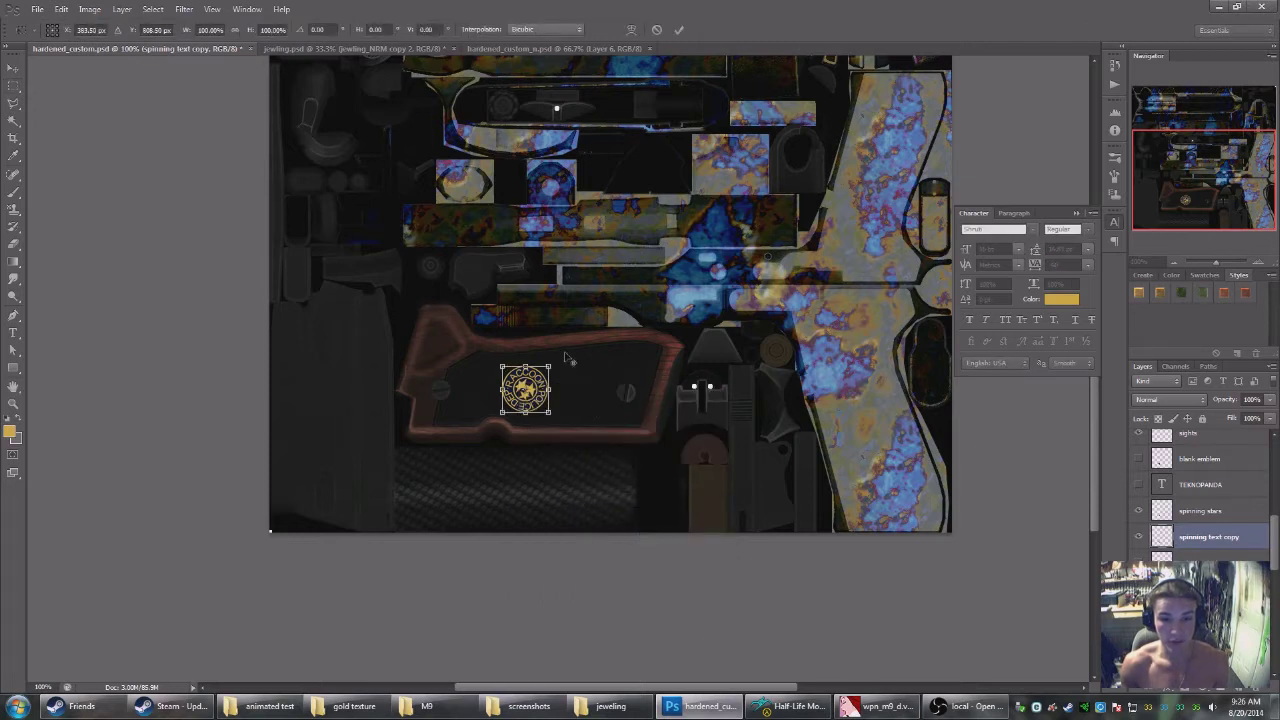
right_click(552, 357)
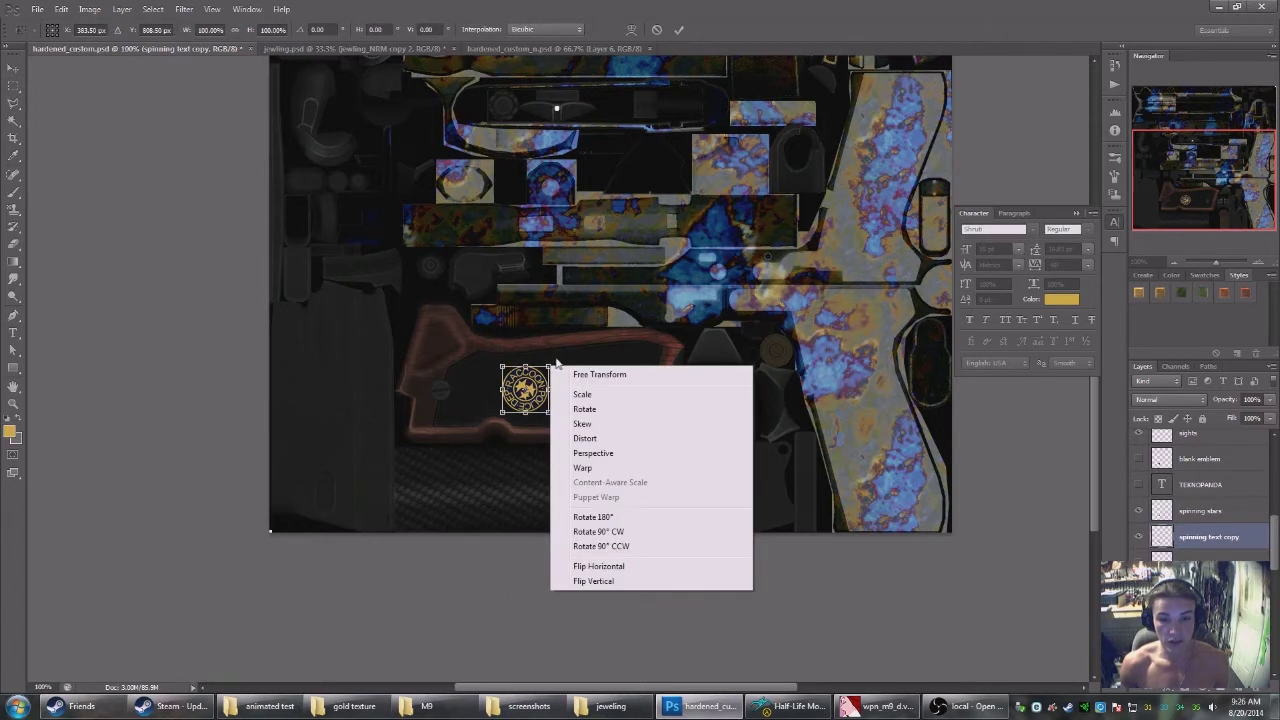
click(548, 345)
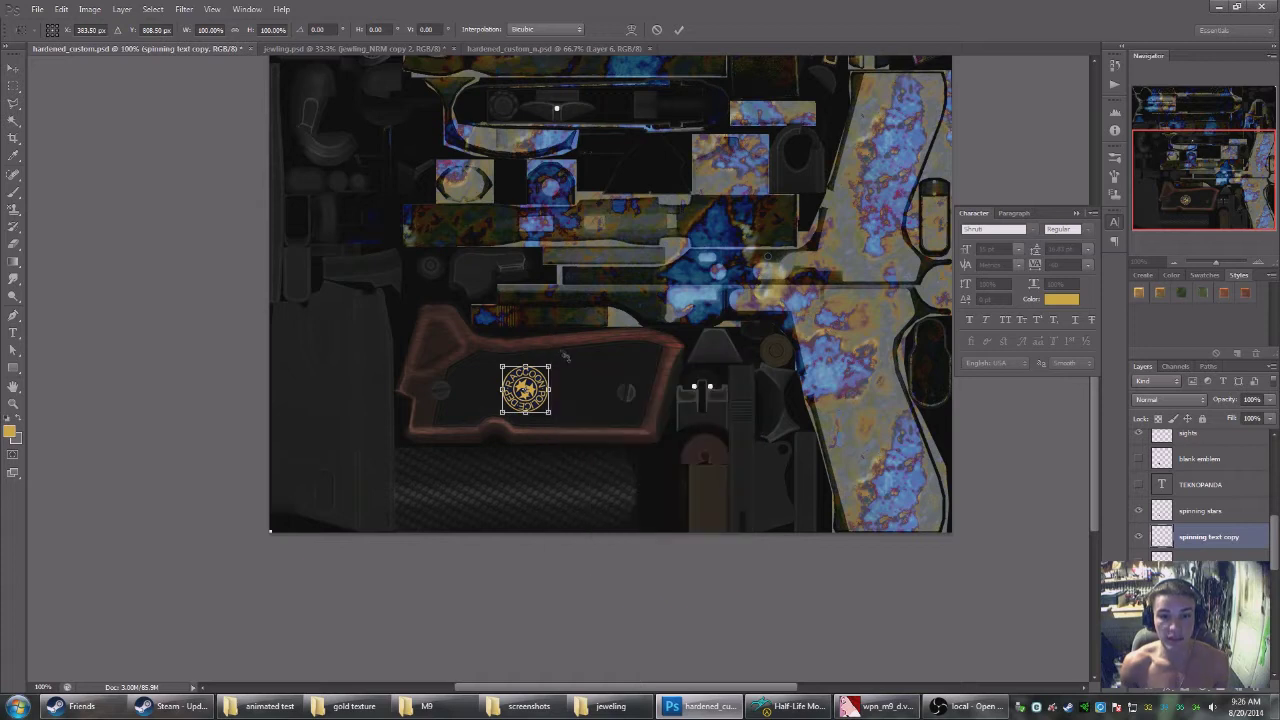
drag(567, 344, 568, 432)
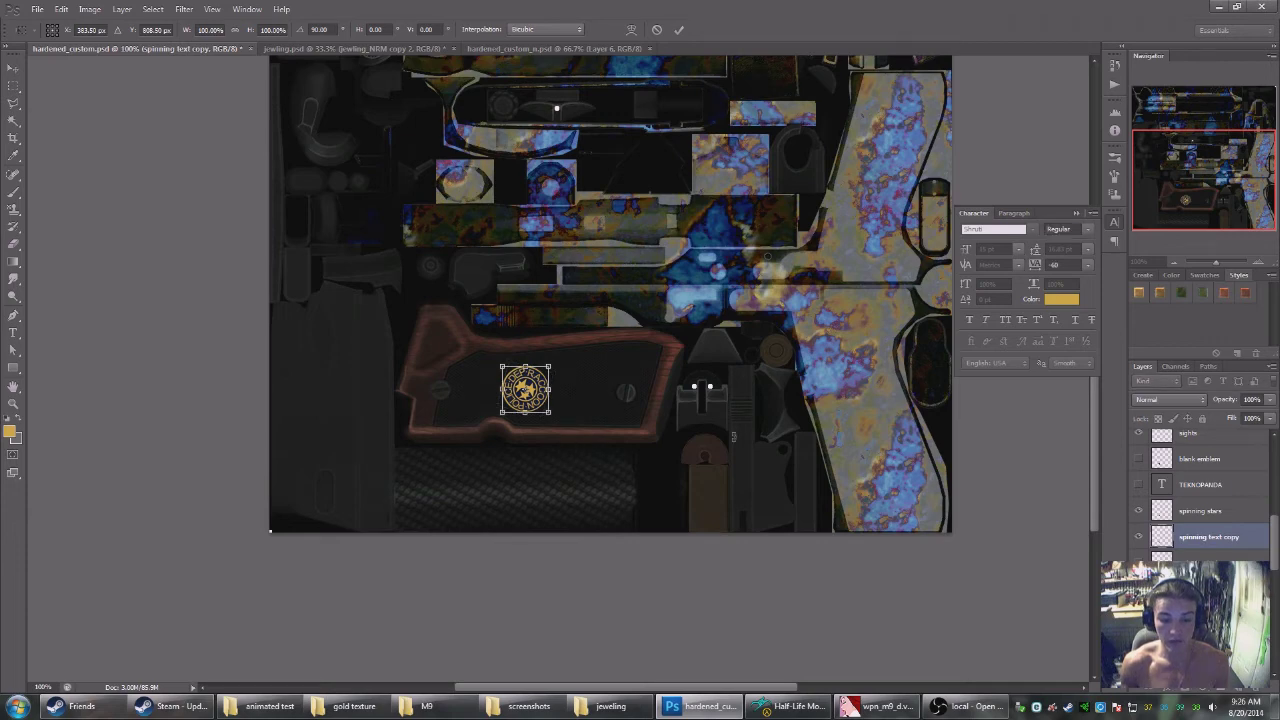
key(Return)
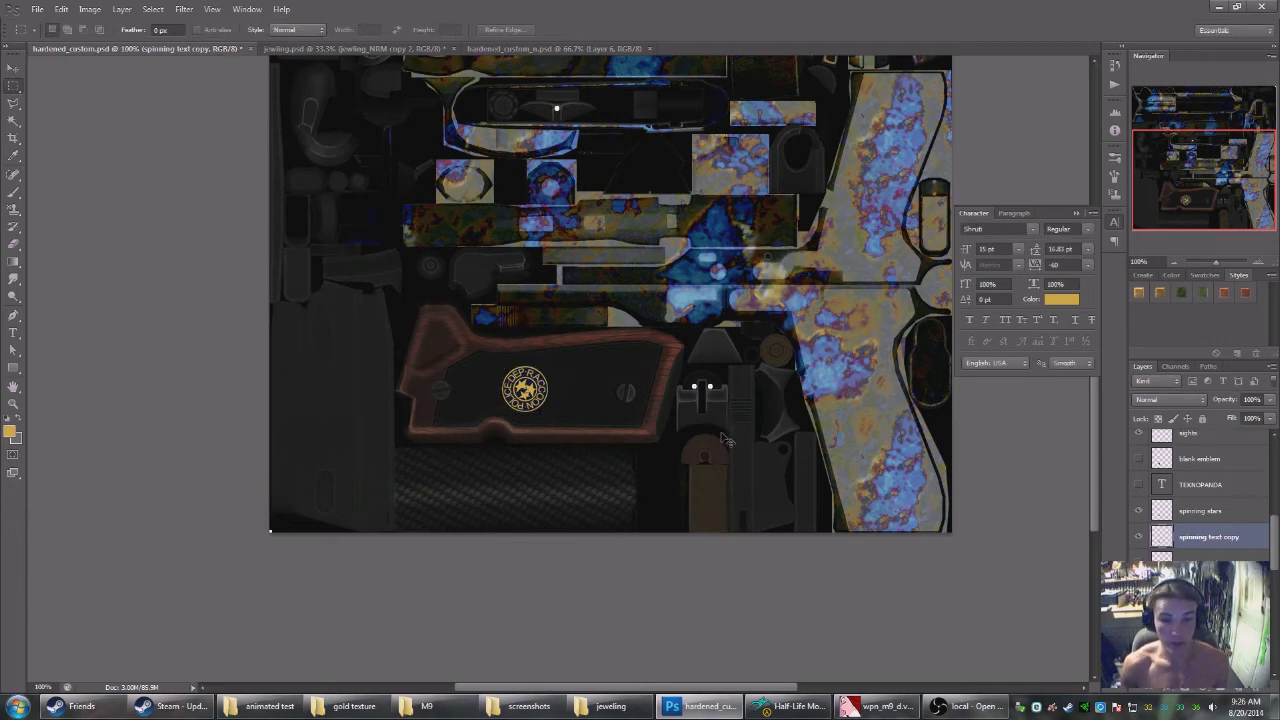
Save the frame as Targa file 2 in the animated test folder.
key(ctrl+shift+s)
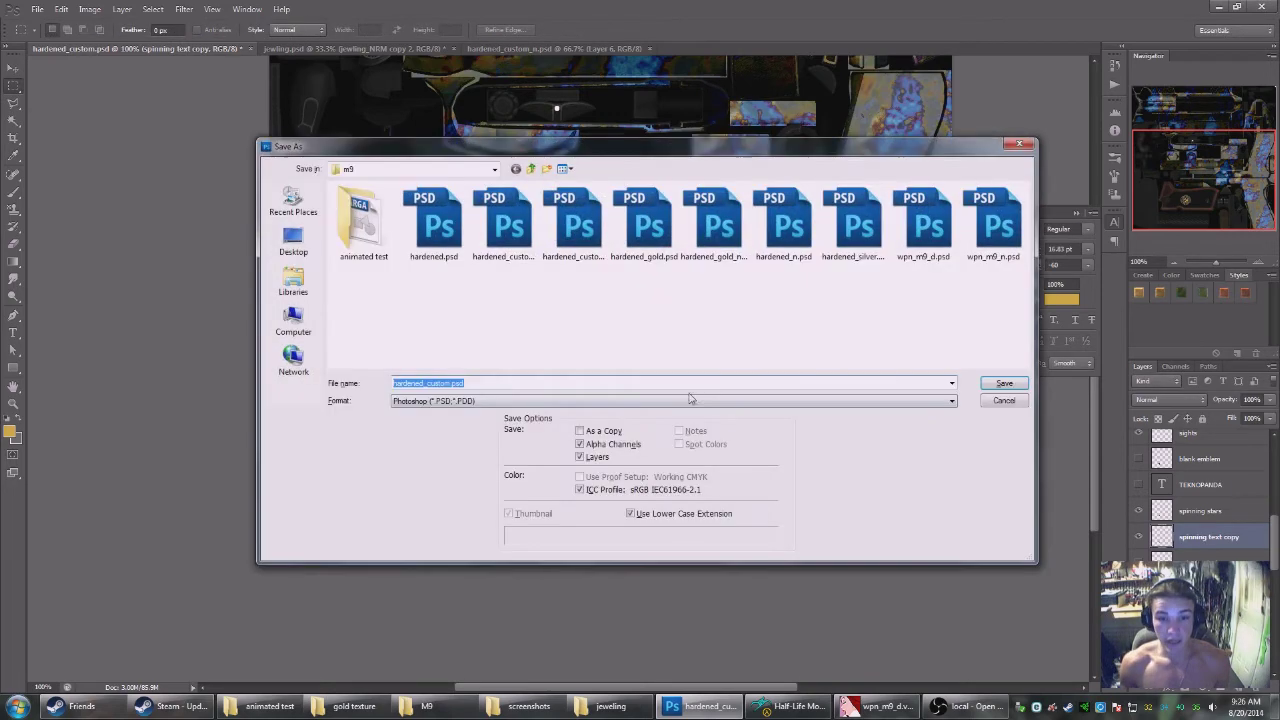
double_click(352, 234)
click(510, 404)
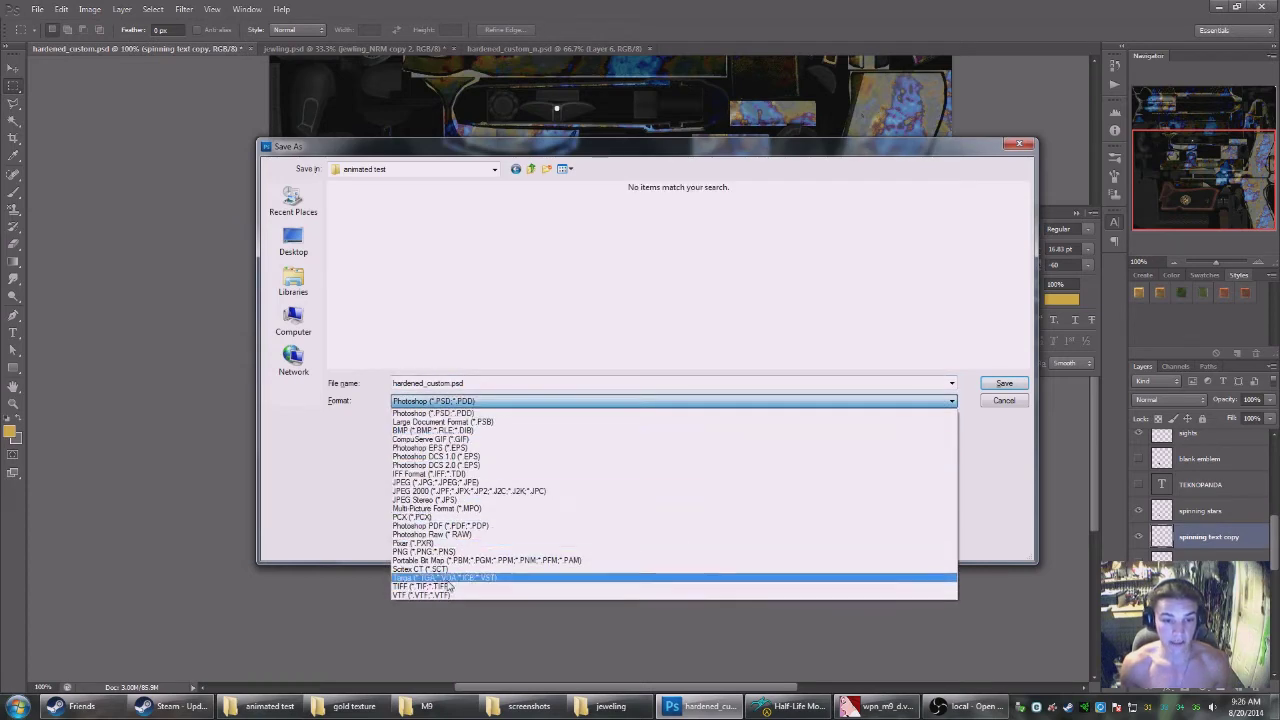
click(440, 580)
double_click(470, 386)
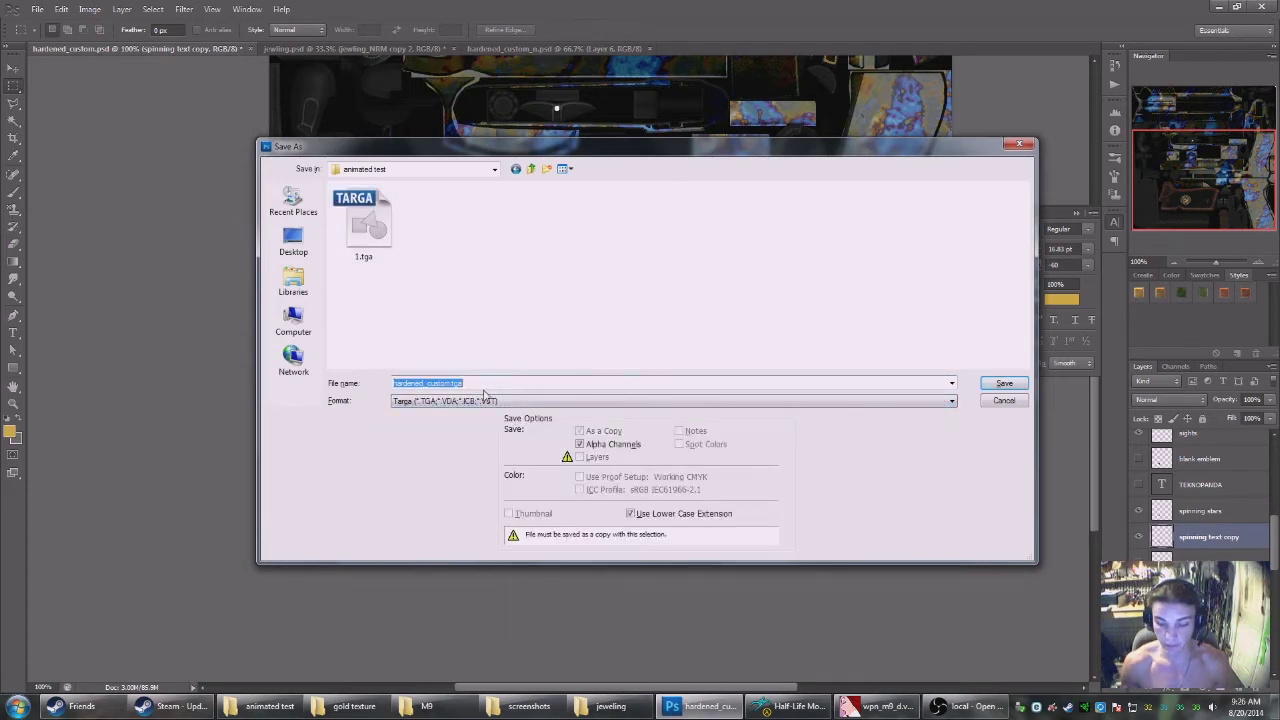
key(Return)
click(674, 234)
Rotate the emblem text another step and apply it.
right_click(516, 402)
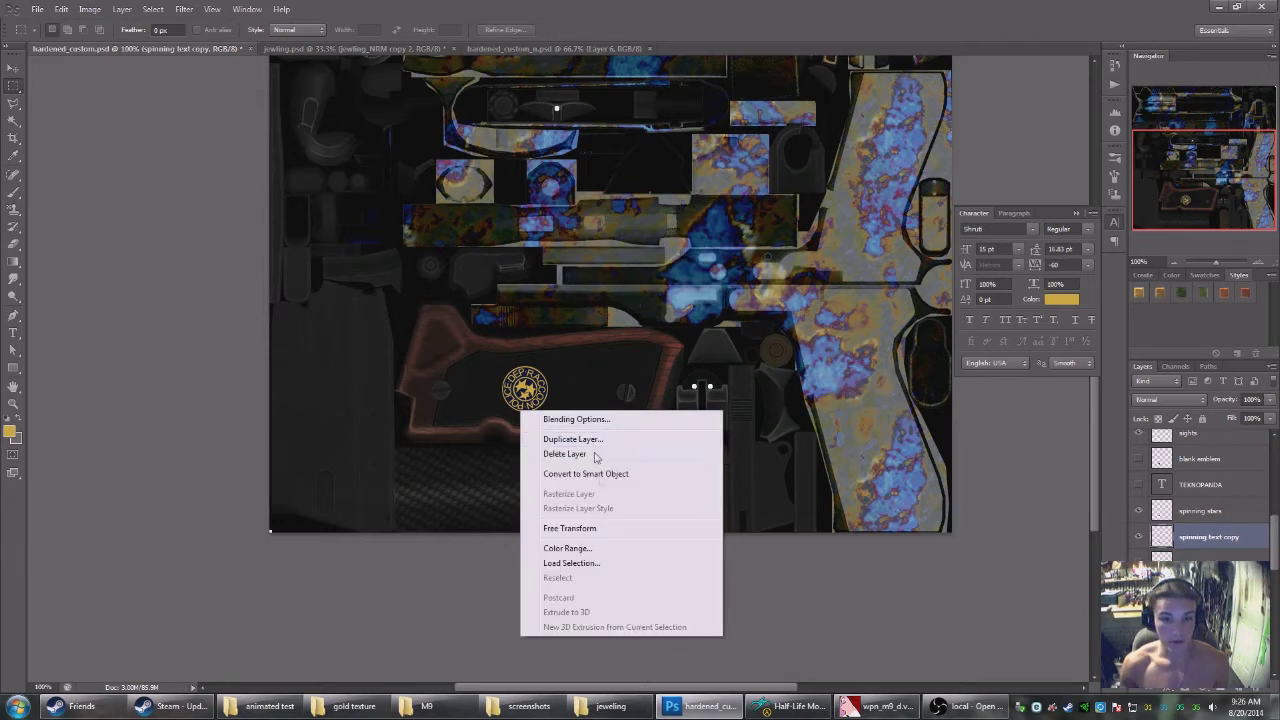
click(603, 533)
drag(567, 356, 558, 437)
key(Return)
key(m)
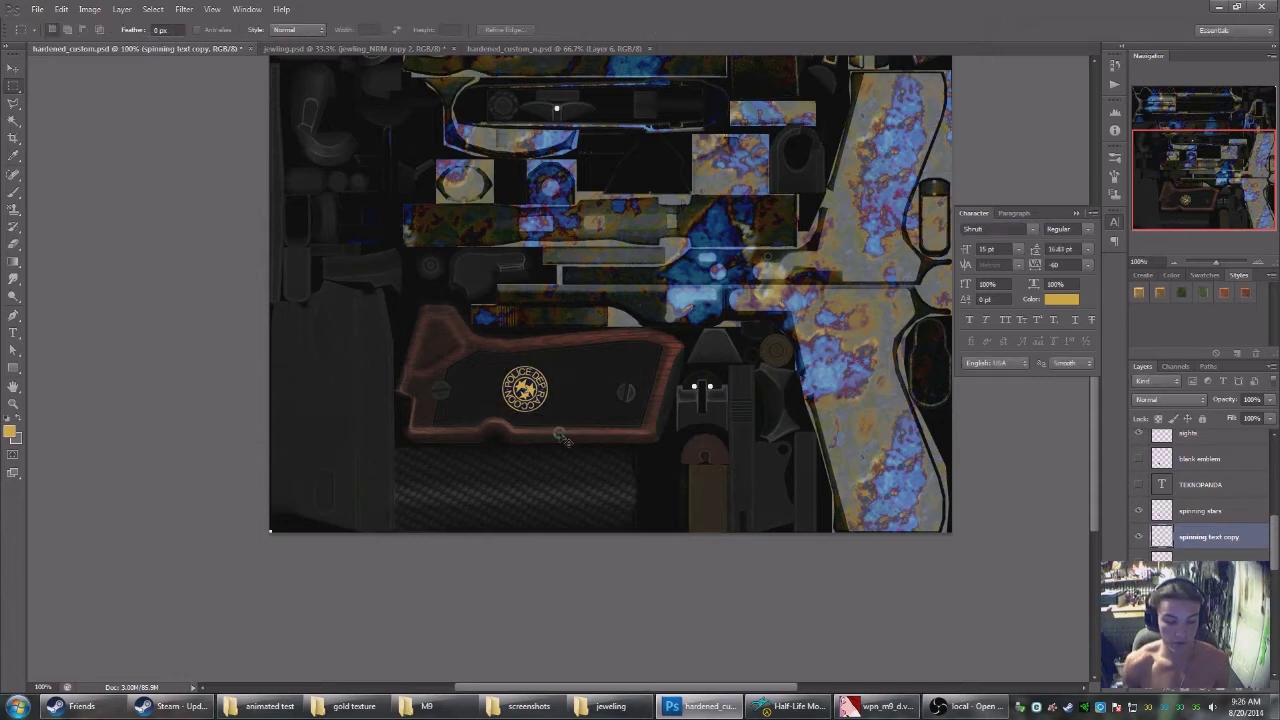
Save the next frame as Targa file 3 in the animated test folder.
key(ctrl+shift+s)
click(620, 401)
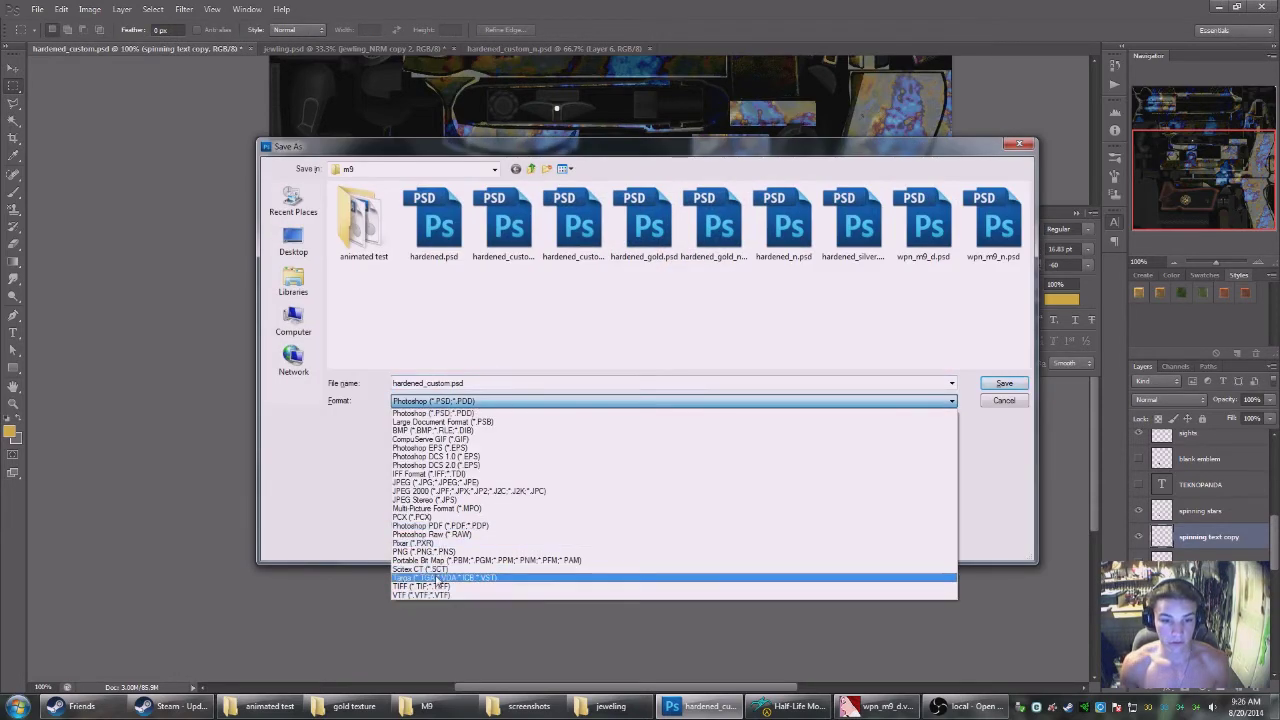
click(437, 578)
double_click(363, 222)
click(488, 383)
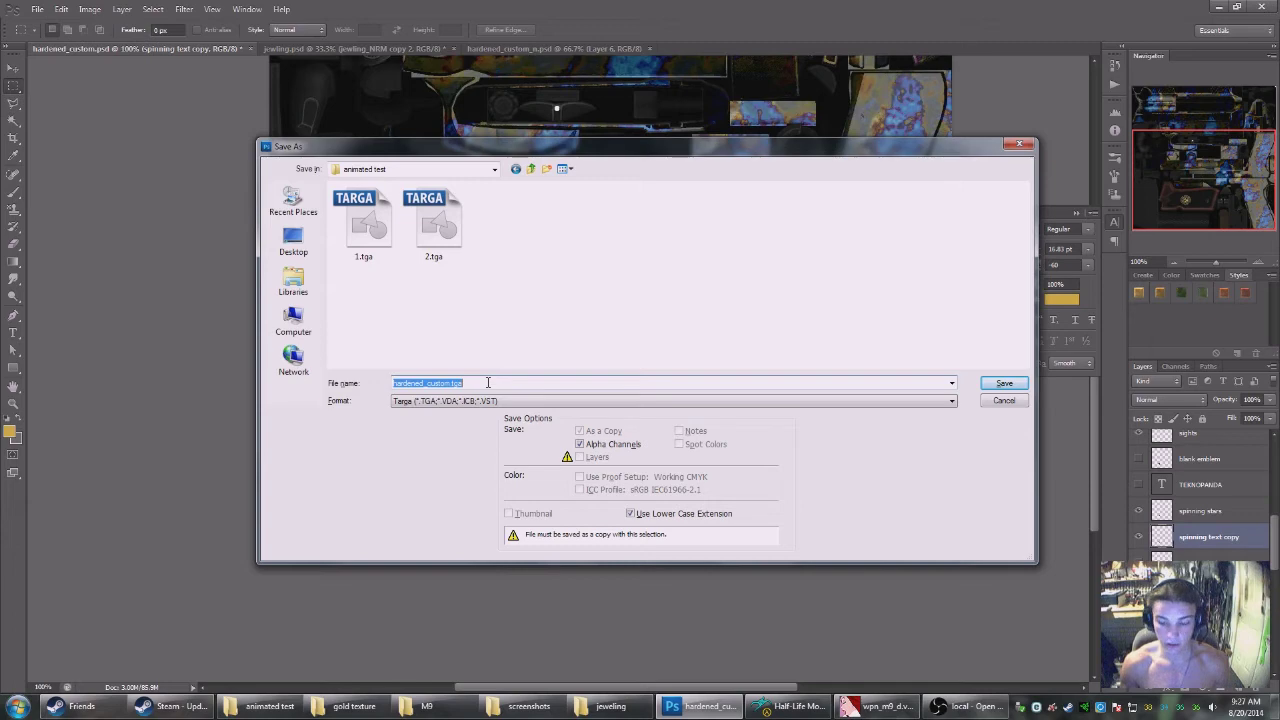
text(3)
key(Return)
Rotate the emblem text about 15 degrees further.
key(Return)
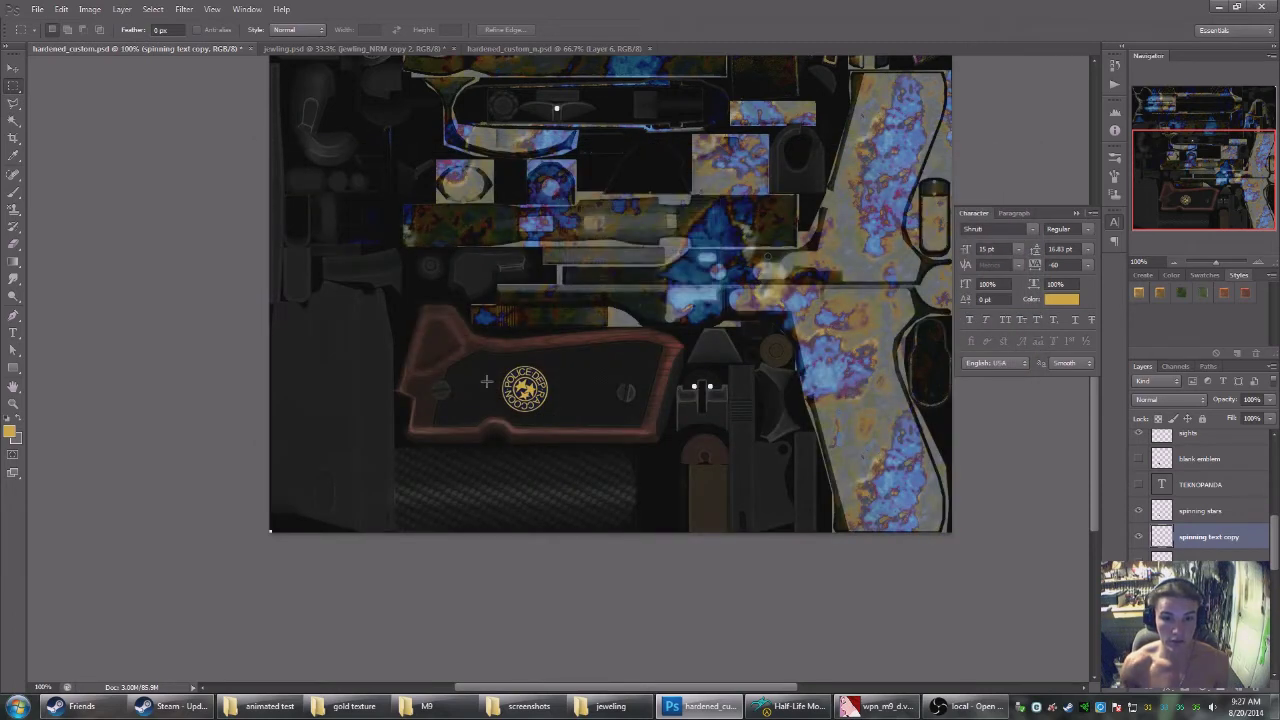
right_click(505, 380)
click(570, 505)
drag(590, 333, 580, 455)
key(Return)
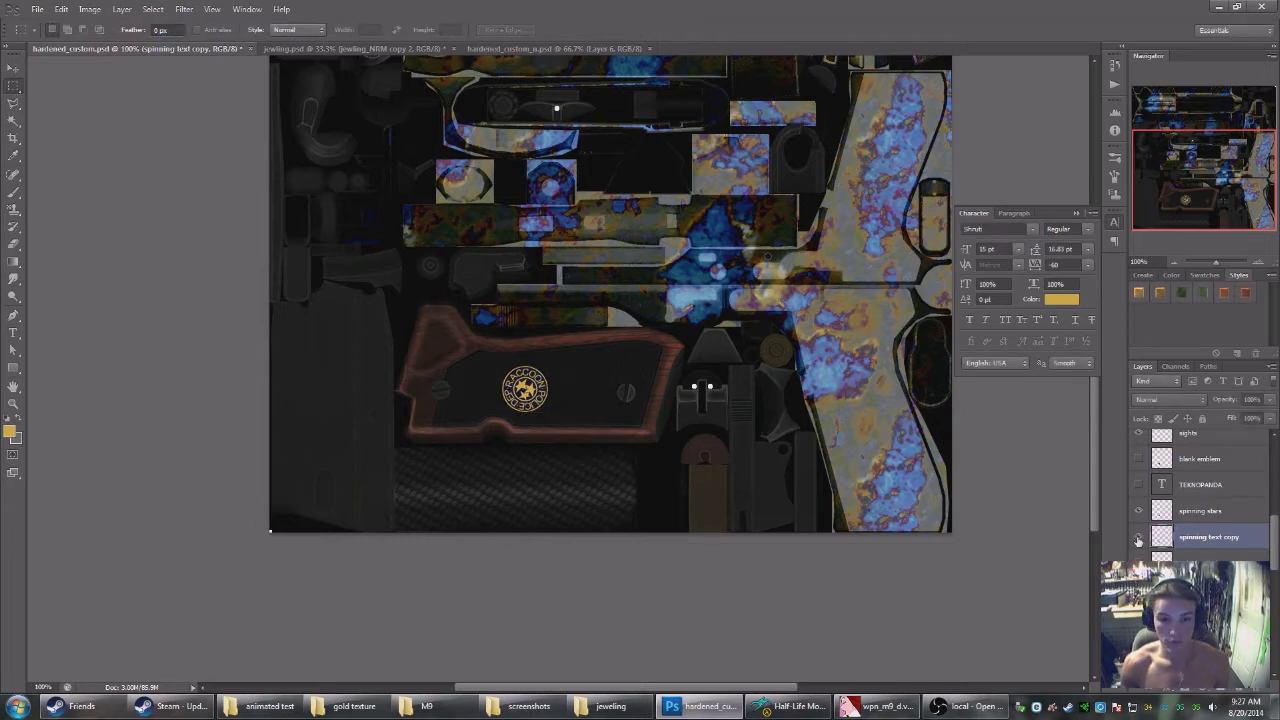
Save this frame as 4.tga in the animated test folder, accepting the Targa options.
key(ctrl+shift+s)
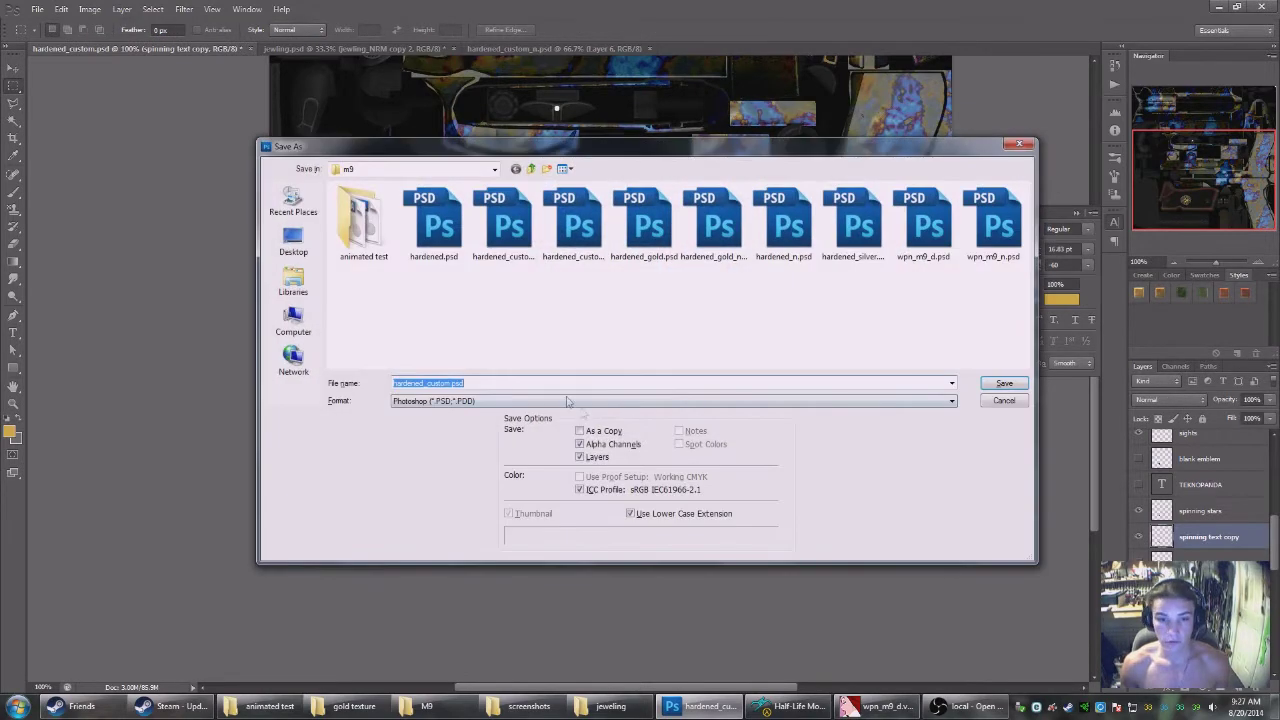
click(567, 401)
click(420, 572)
double_click(365, 230)
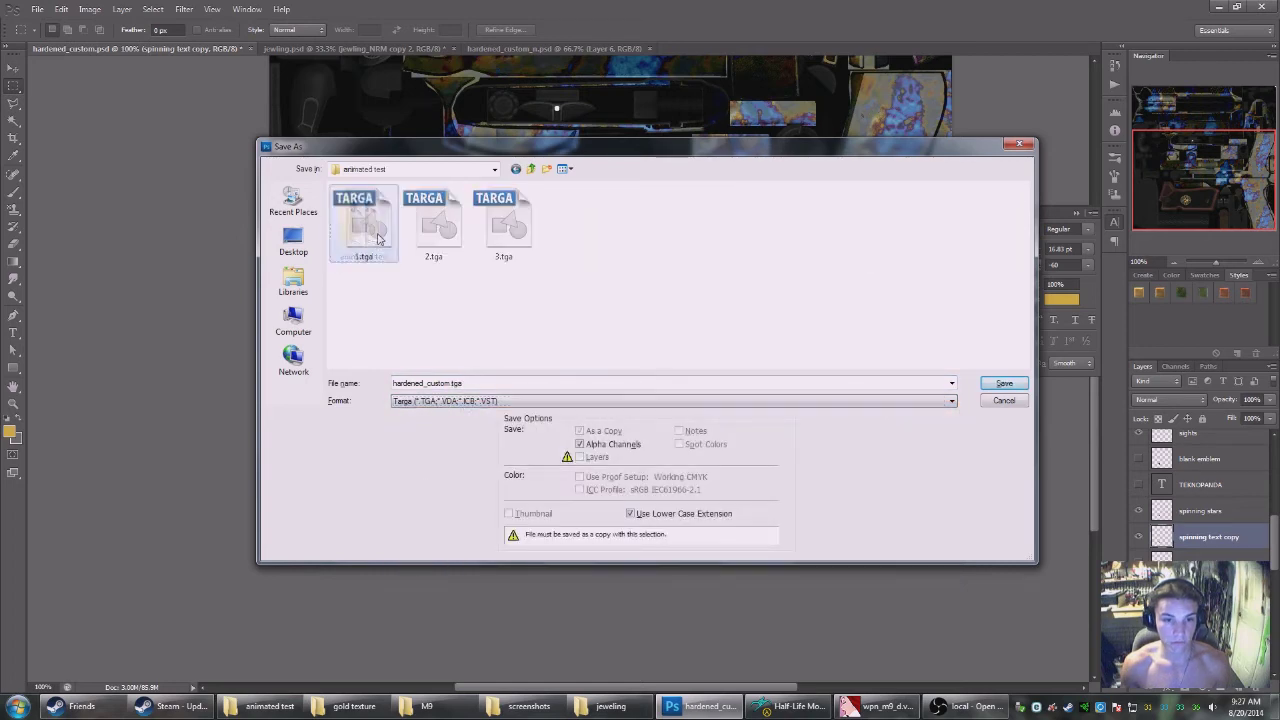
double_click(469, 384)
text(4)
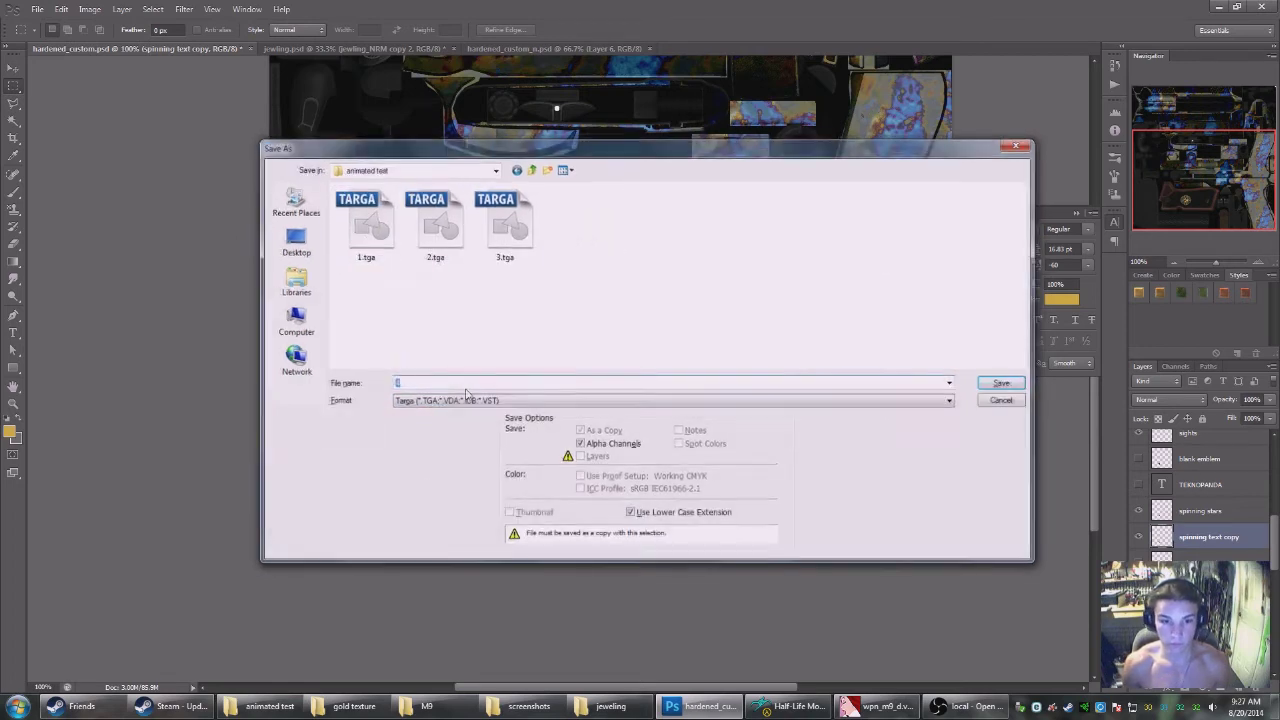
key(Return)
click(664, 235)
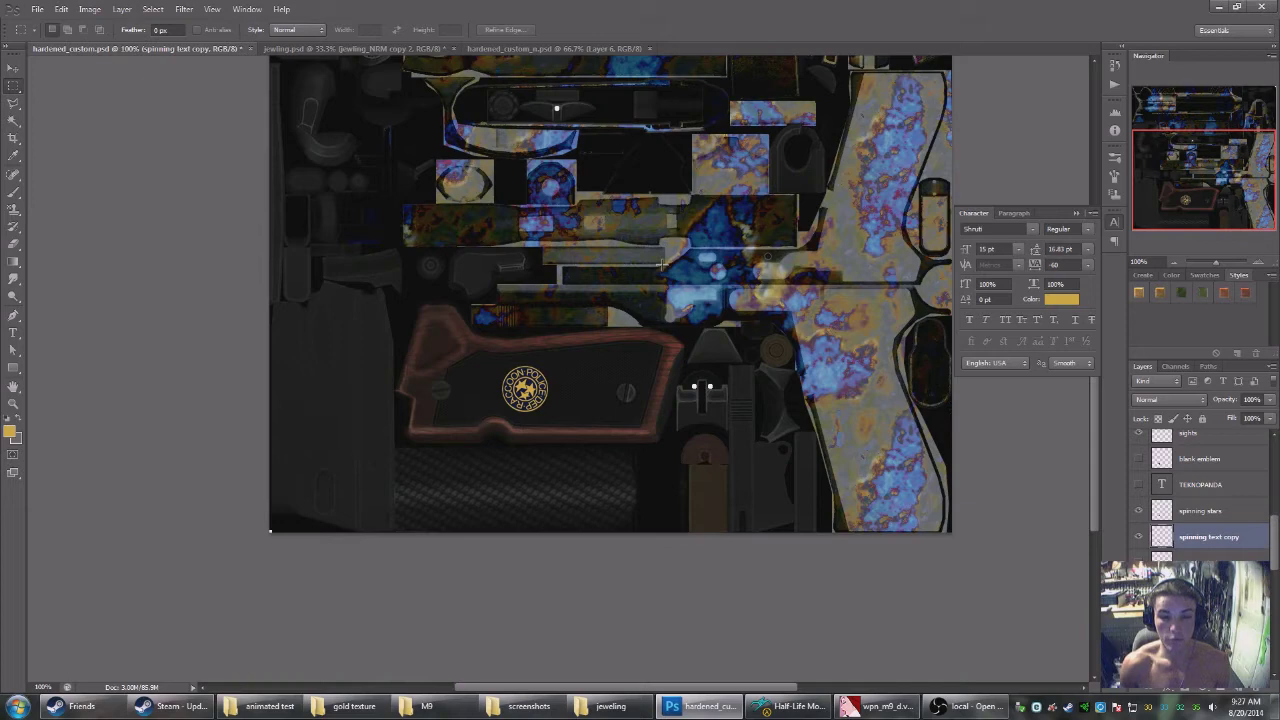
Launch VTFEdit via search 'vl' and arrange it over the animated test folder window.
key(super)
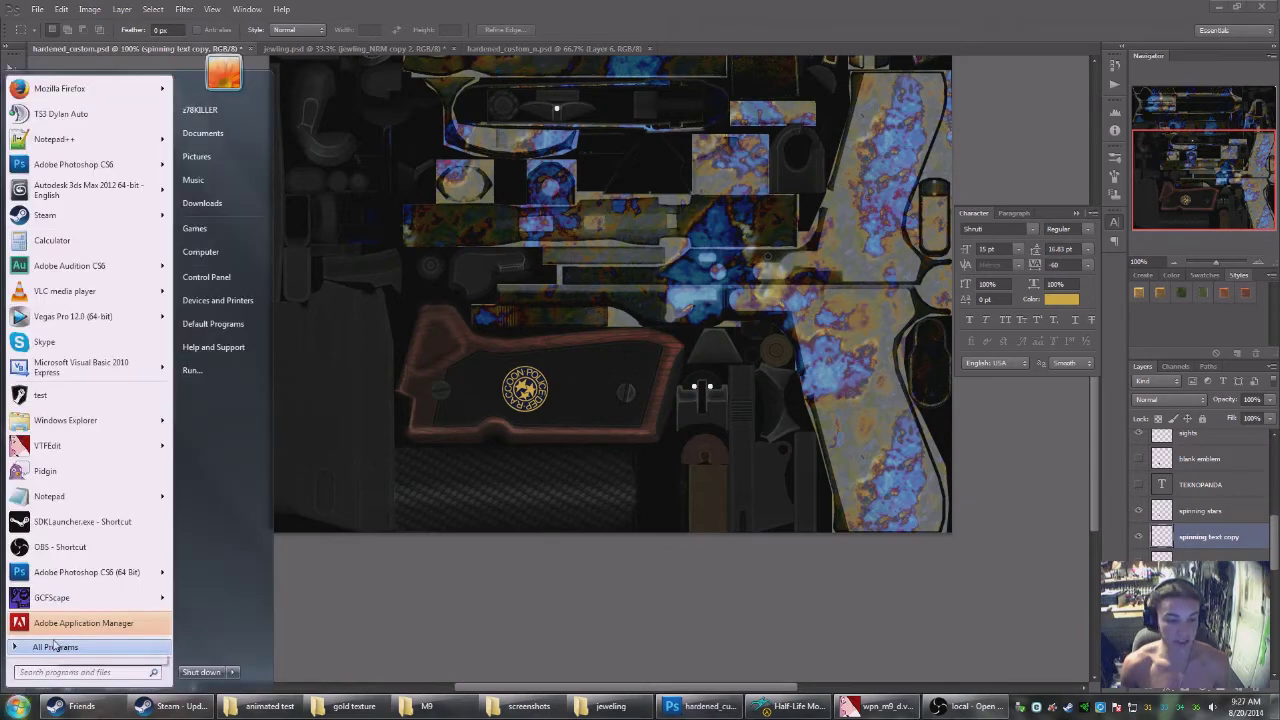
text(vl)
key(Return)
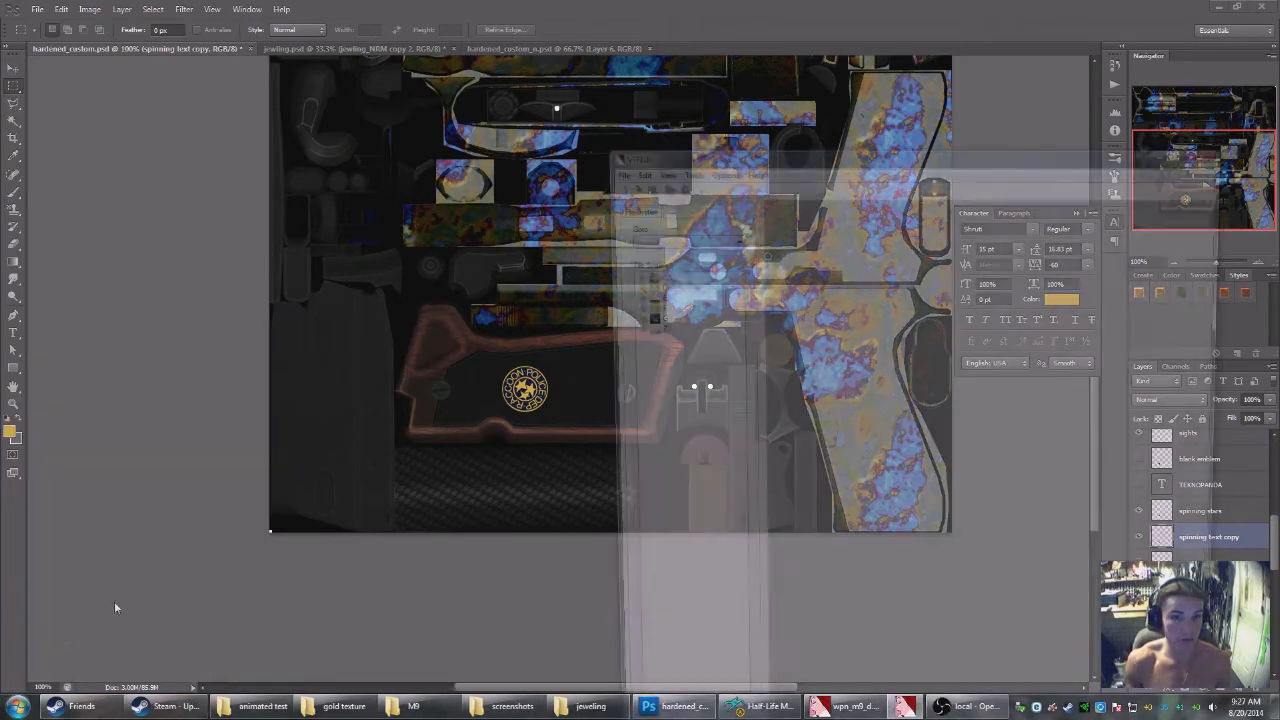
drag(783, 160, 455, 28)
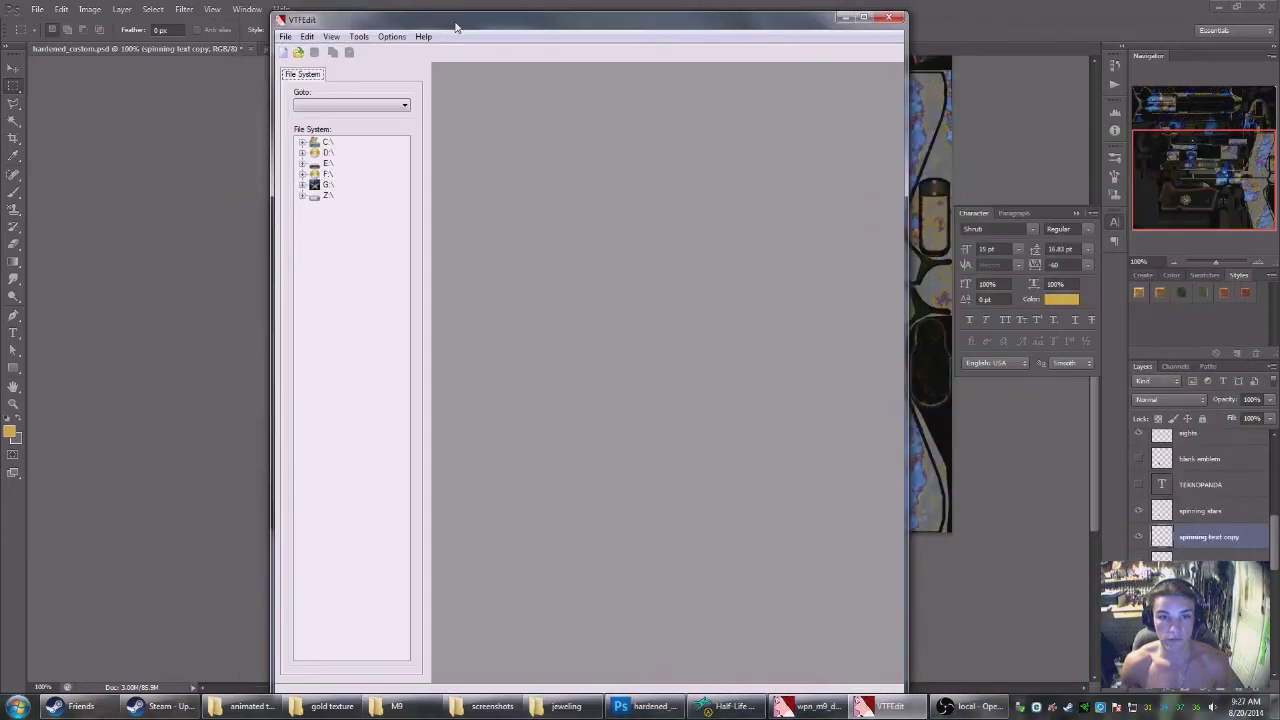
click(245, 706)
click(736, 132)
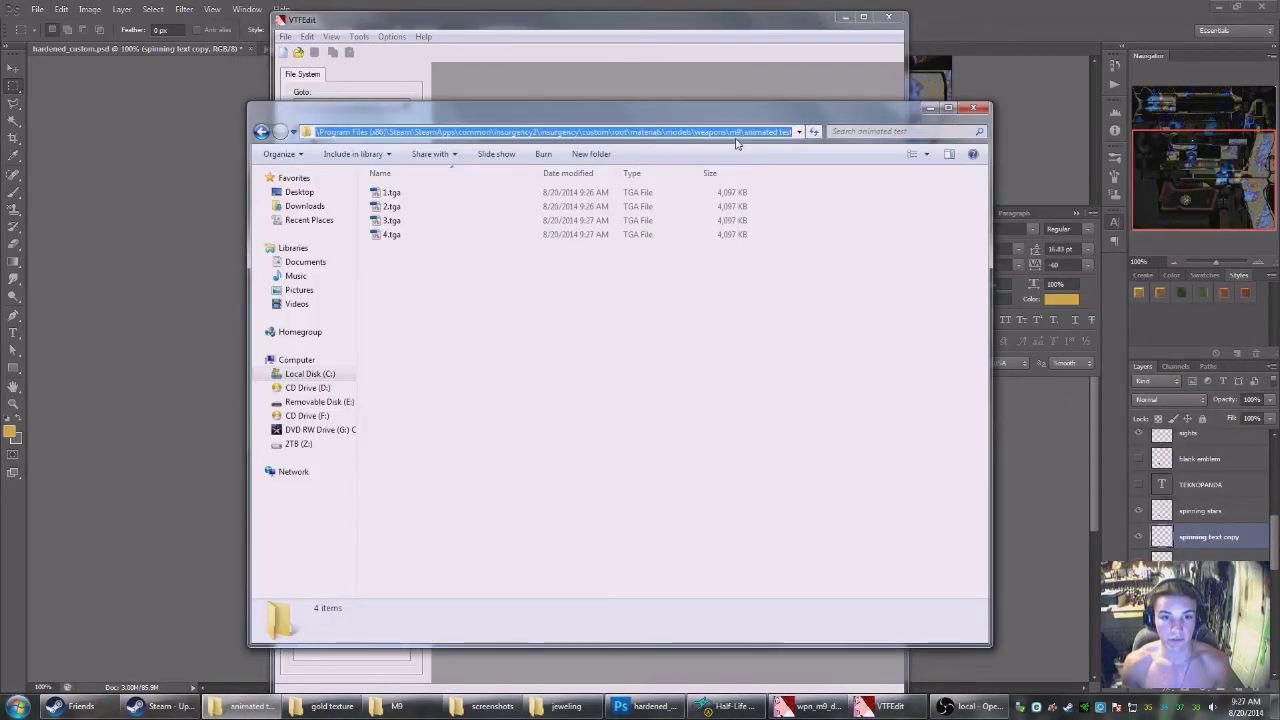
click(665, 25)
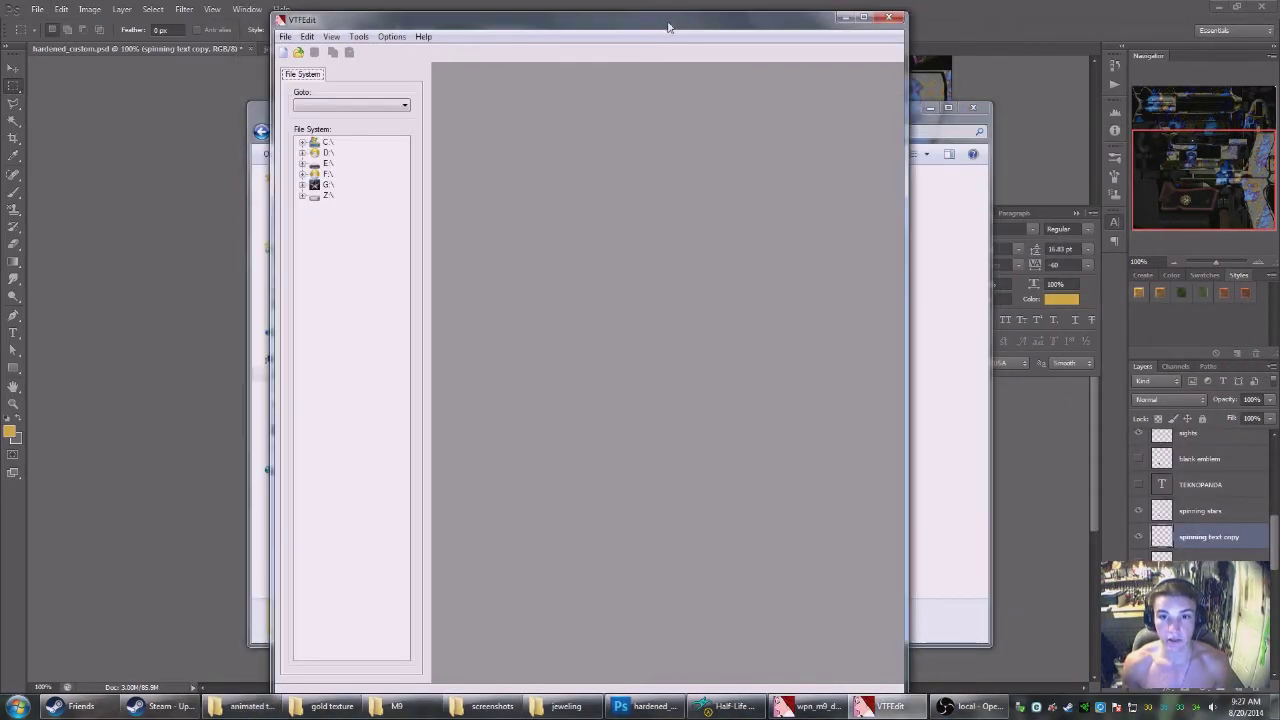
drag(684, 12, 629, 135)
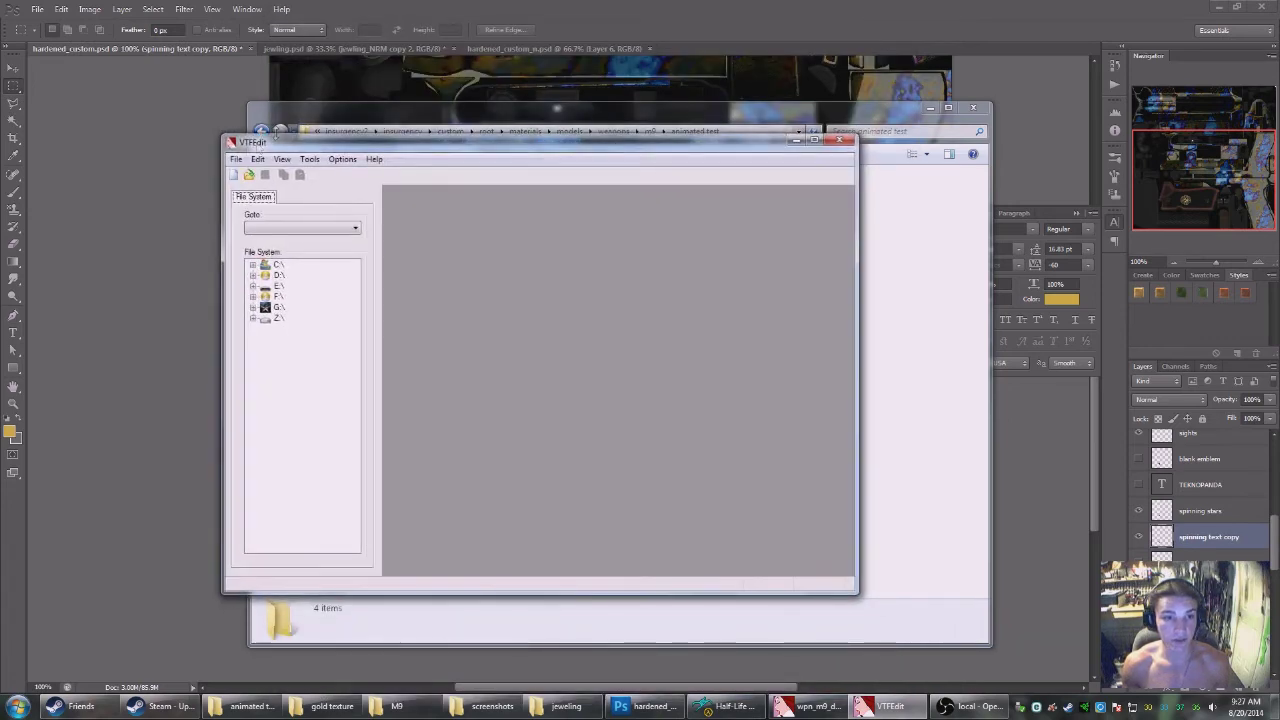
Import the four frames from the animated test folder, then cancel the options.
click(236, 162)
click(157, 242)
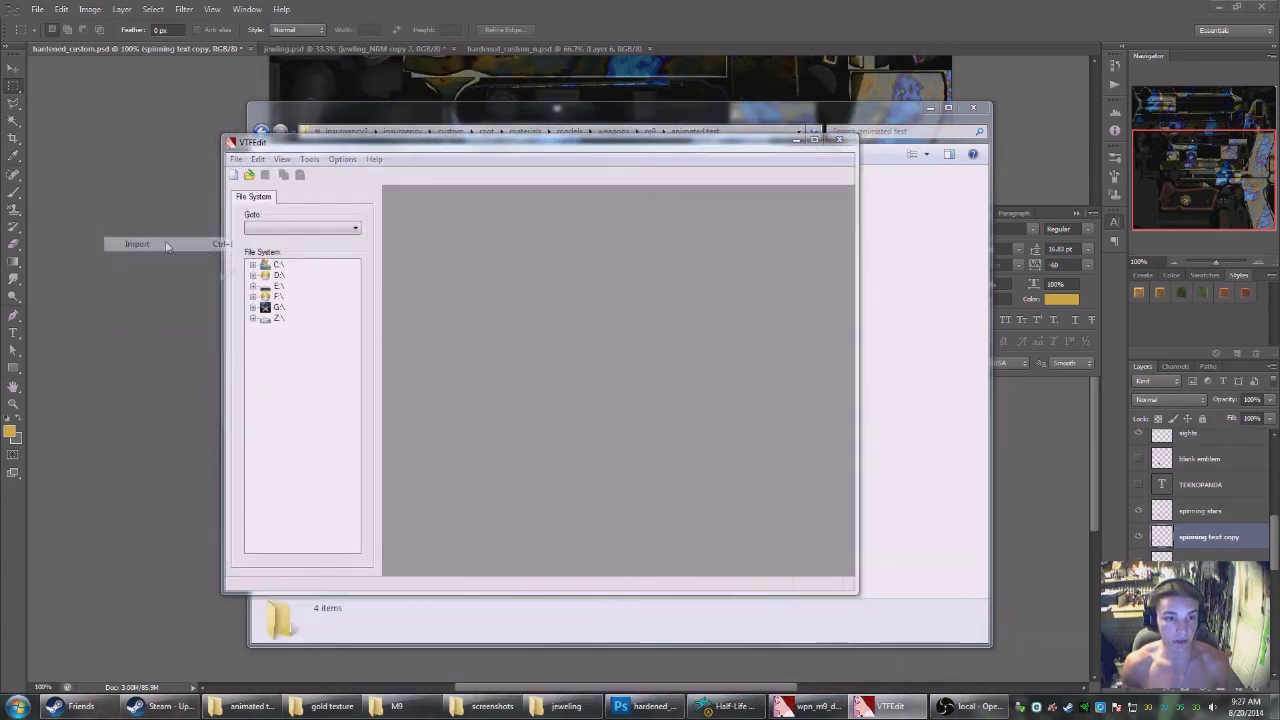
double_click(560, 218)
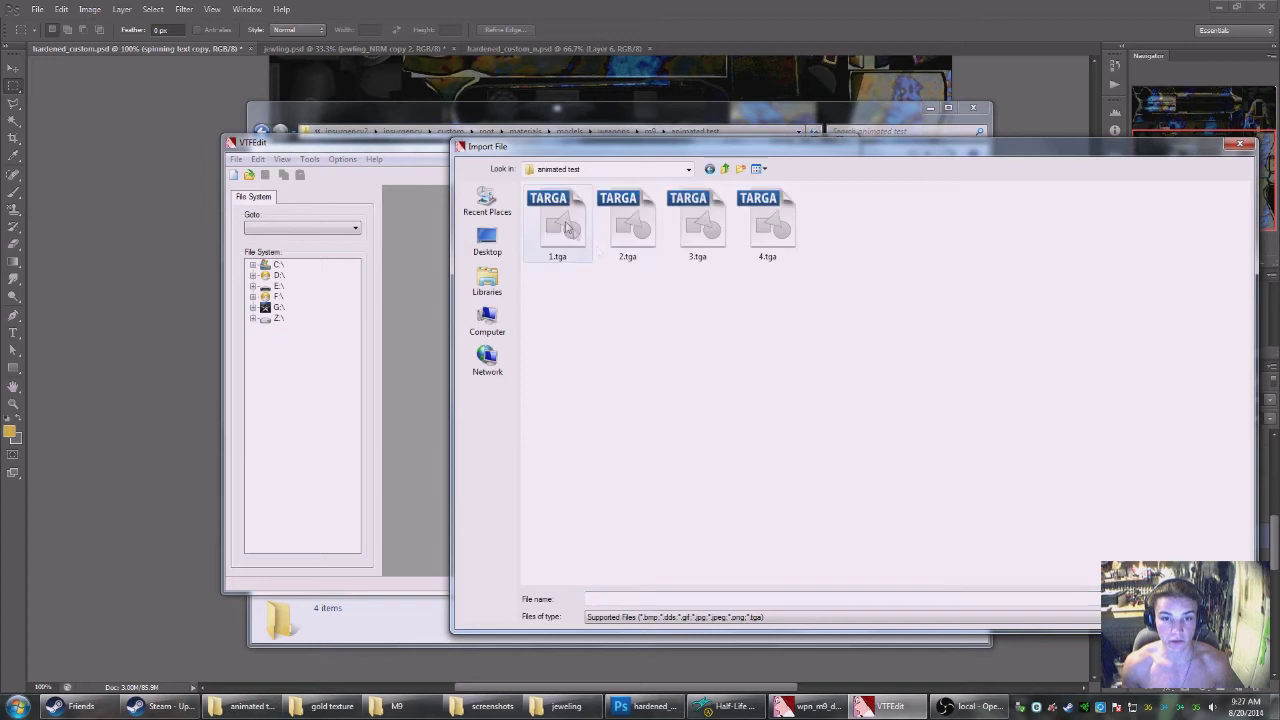
drag(550, 353, 1117, 210)
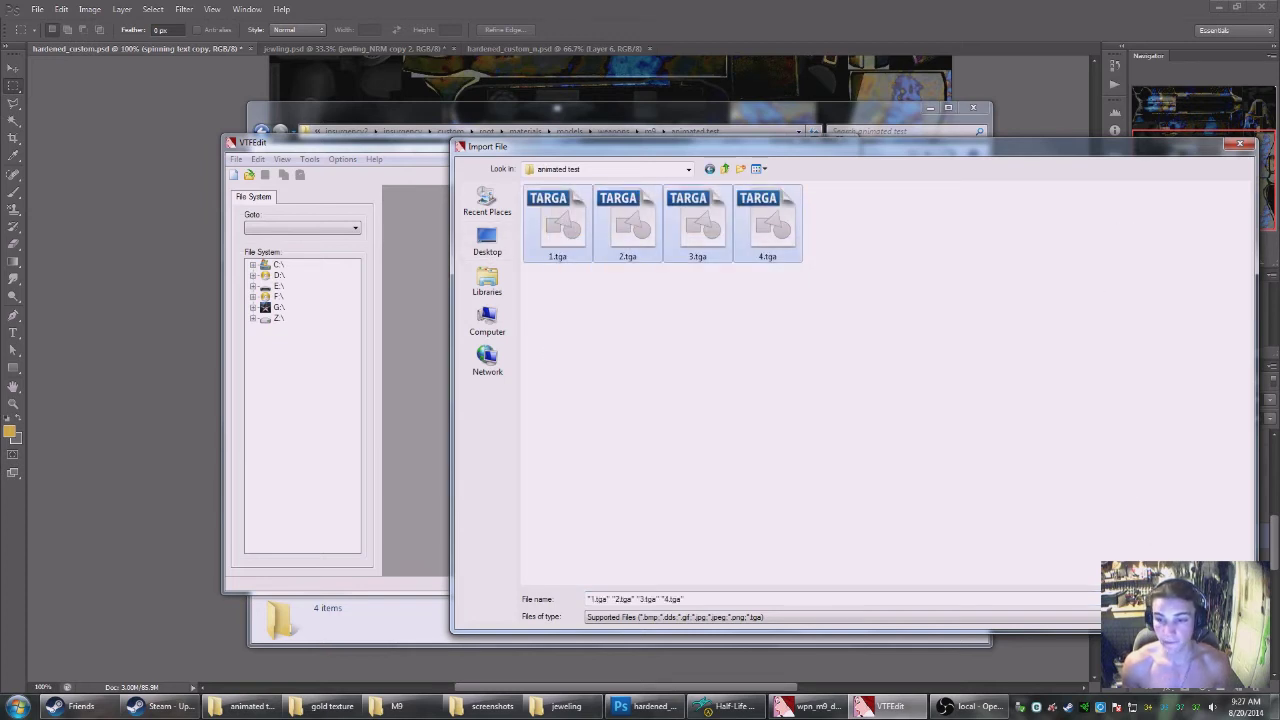
key(Return)
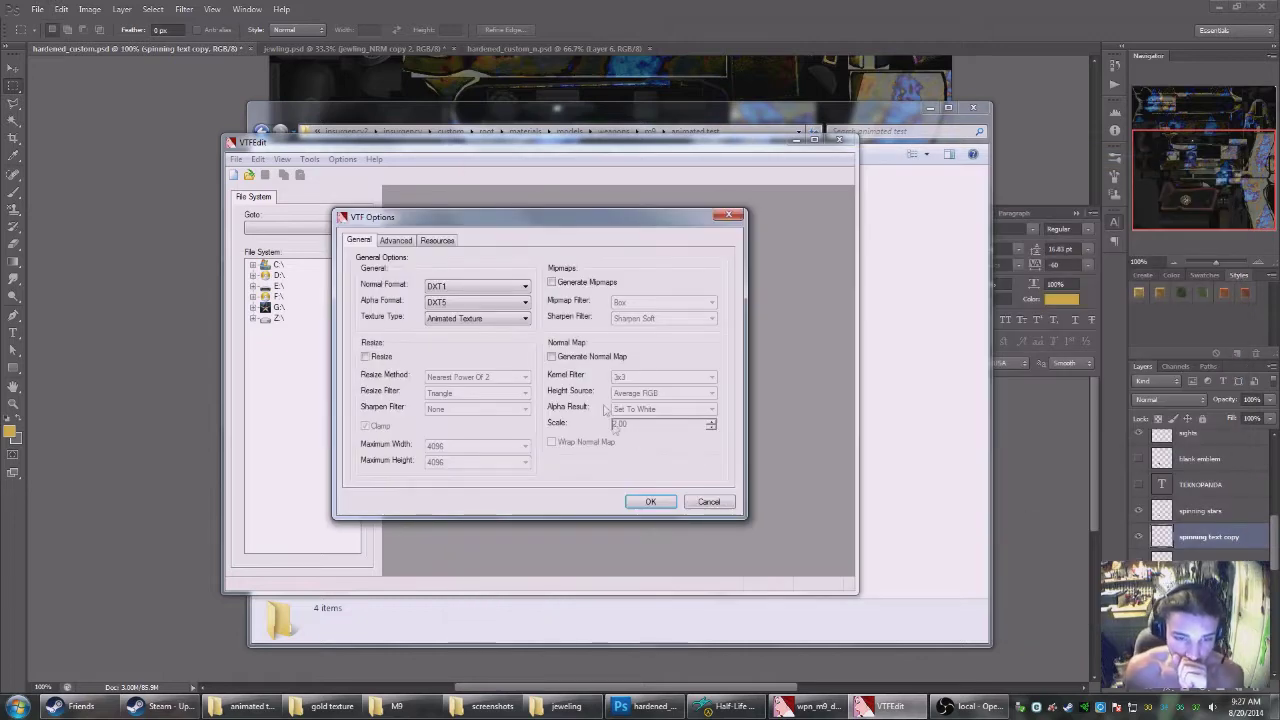
click(726, 507)
Re-import frames 1.tga–4.tga together to reach the VTF Options.
click(236, 159)
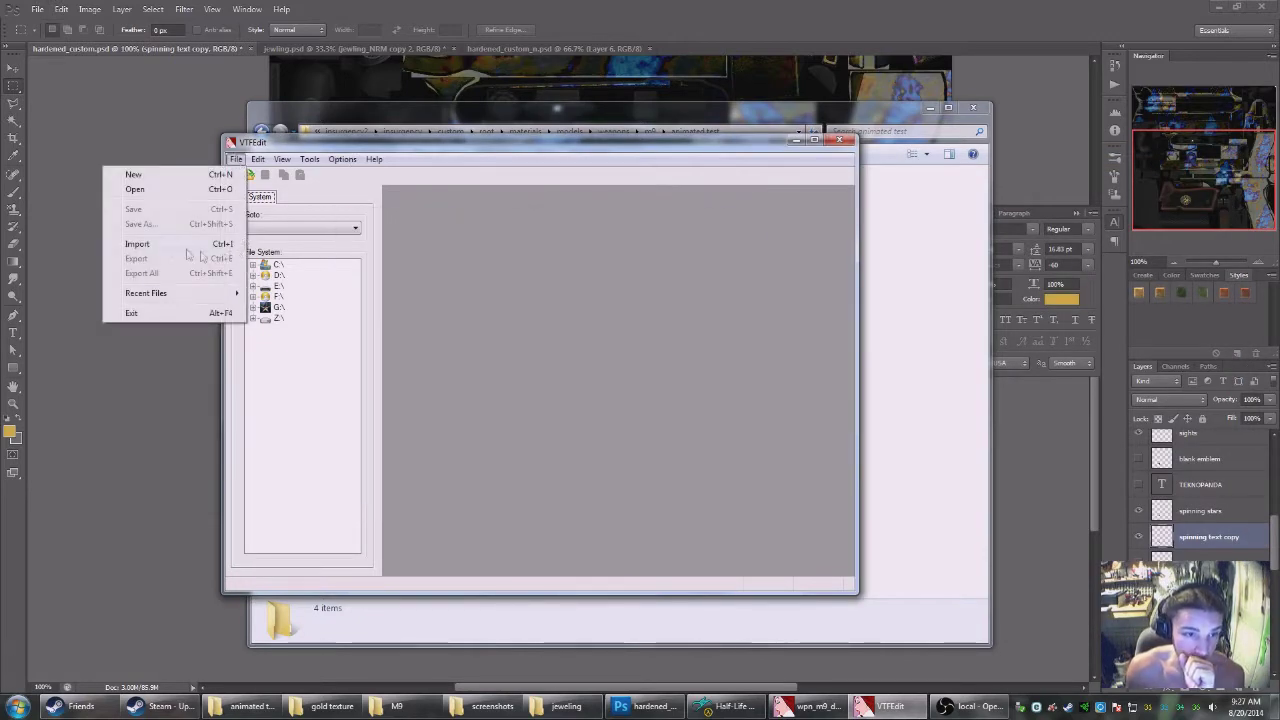
click(137, 243)
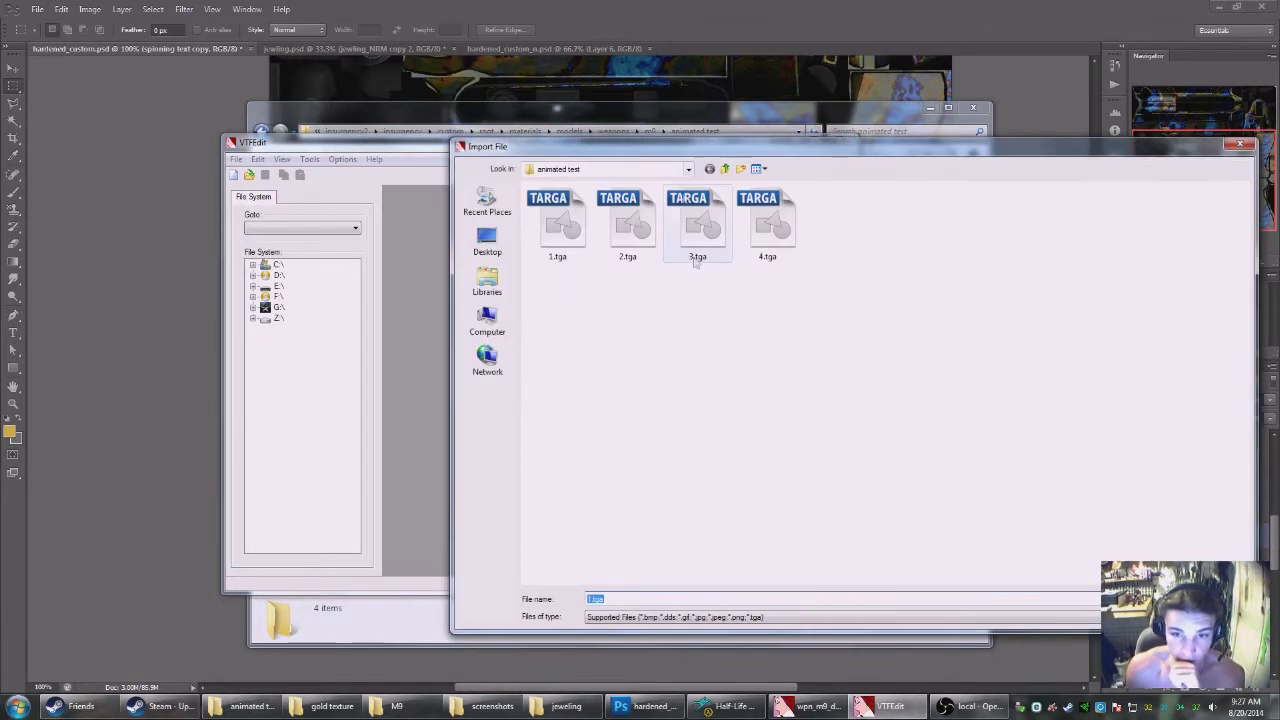
right_click(648, 404)
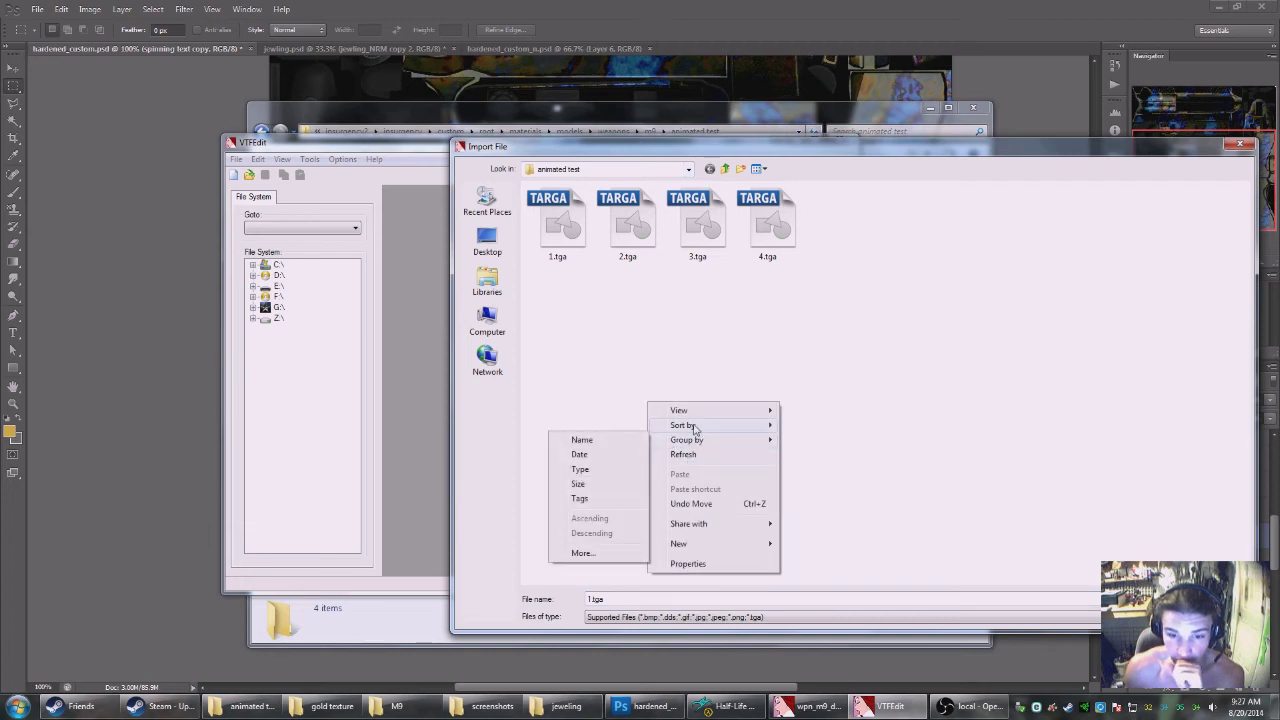
mouse_move(714, 426)
click(969, 405)
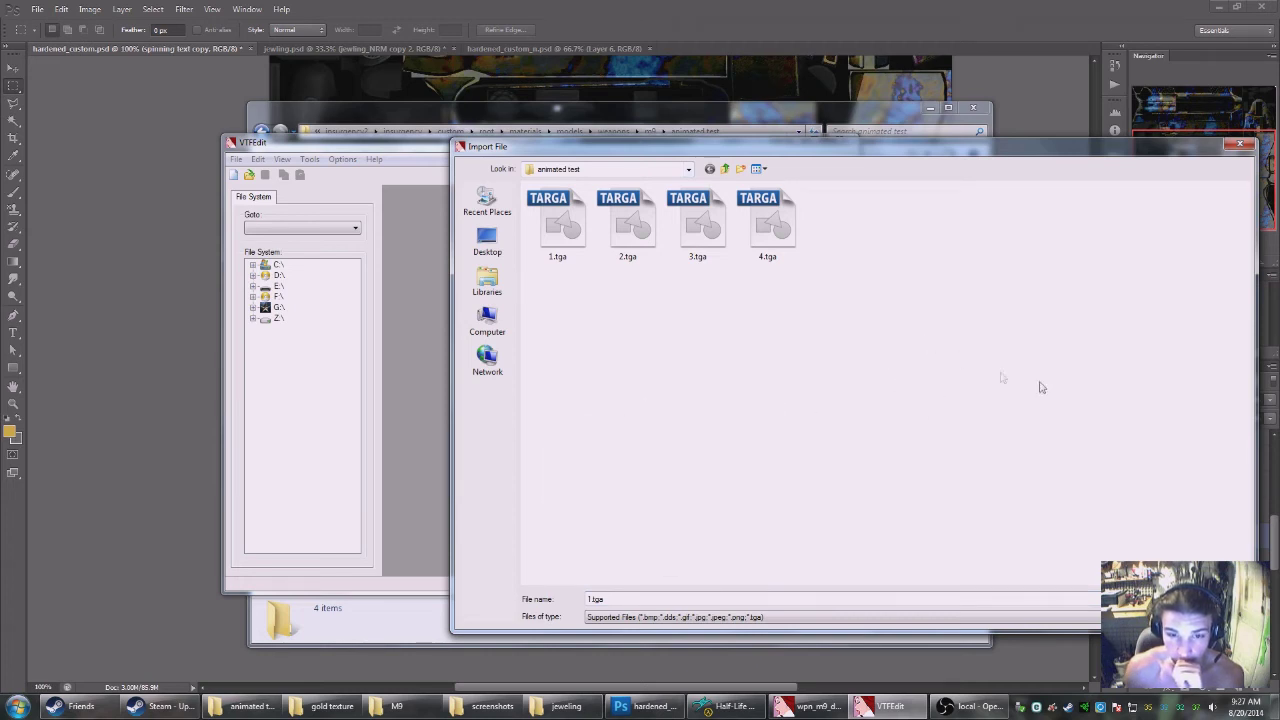
key(ctrl+a)
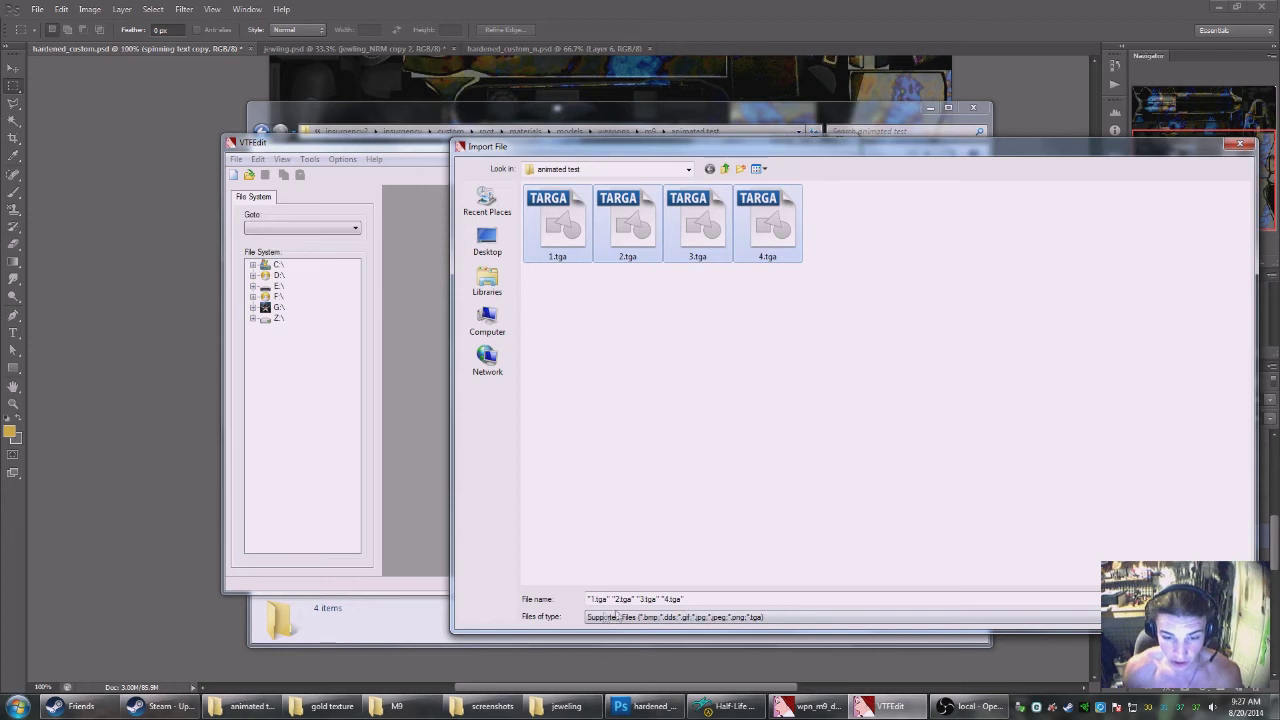
drag(701, 599, 557, 600)
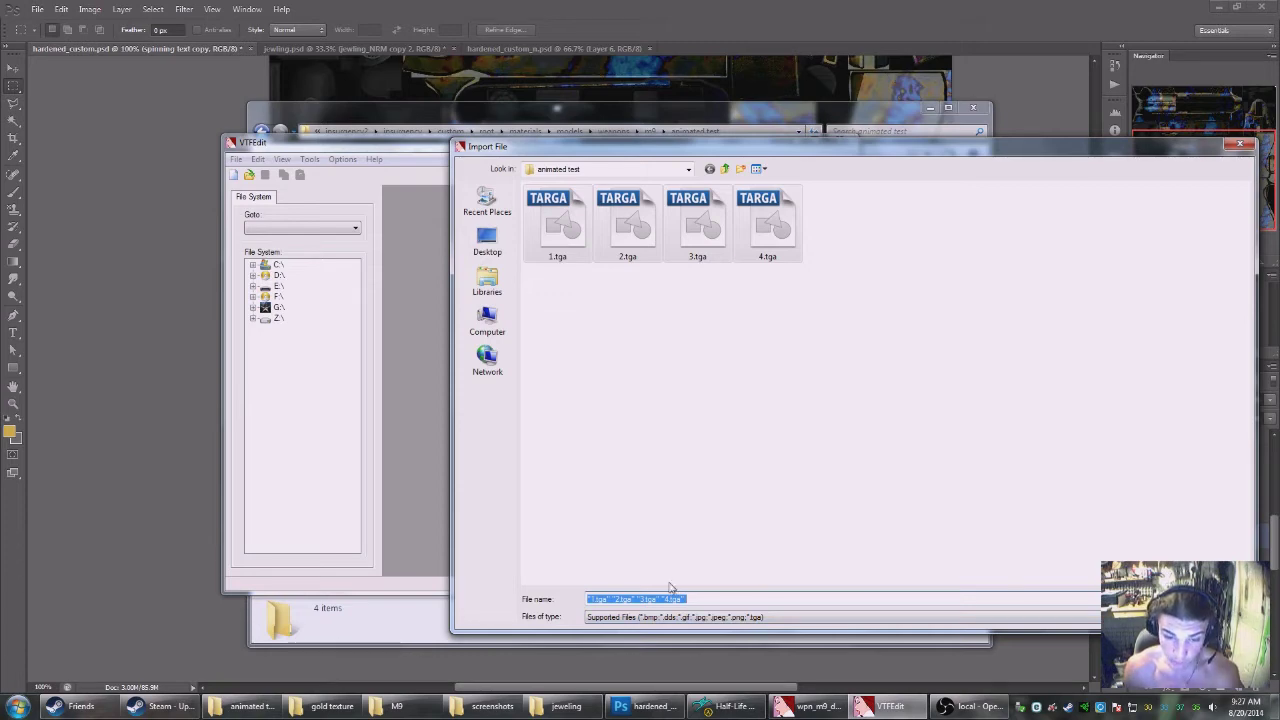
key(Return)
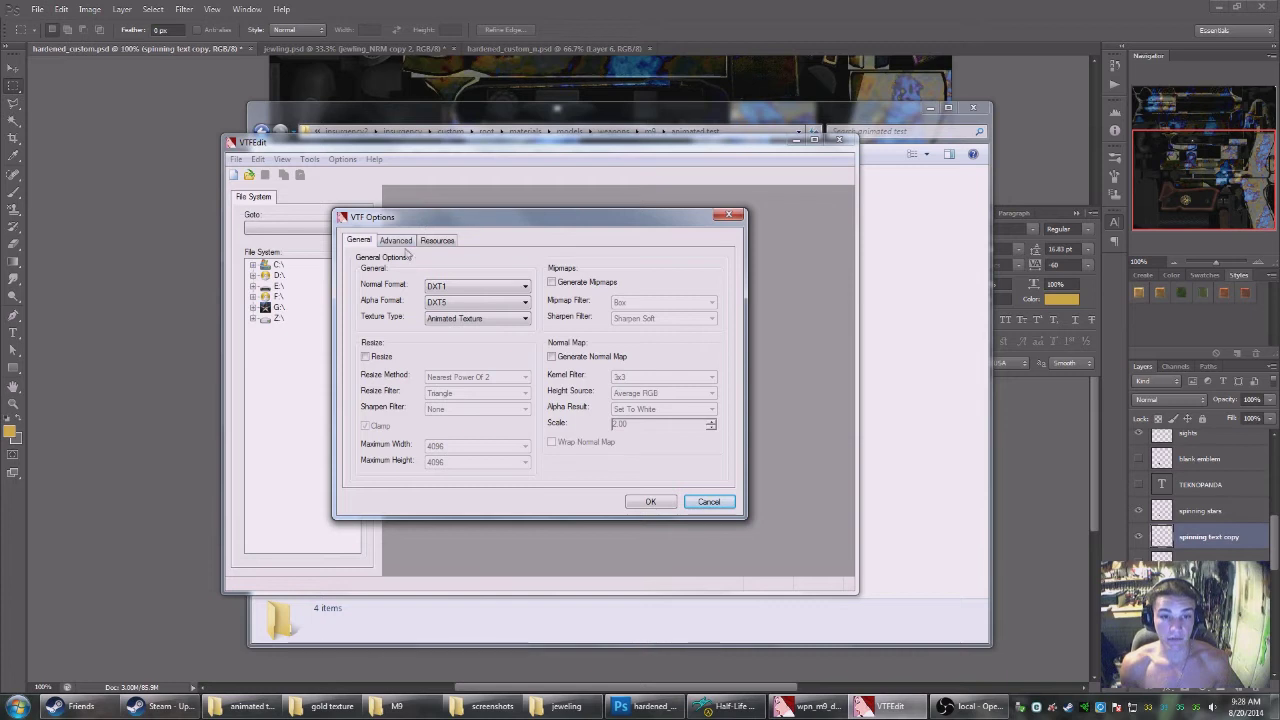
Create the texture as VTF 7.4, High quality, with thumbnail and reflectivity off.
click(399, 243)
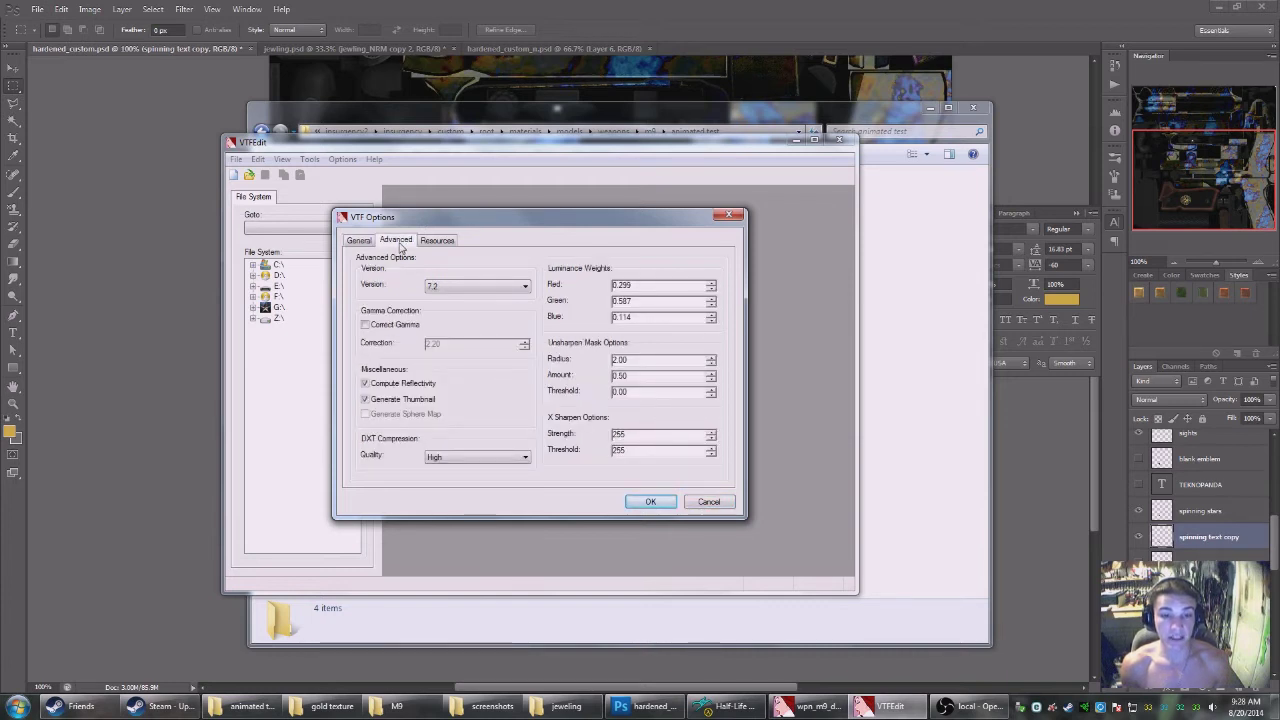
click(477, 287)
click(461, 307)
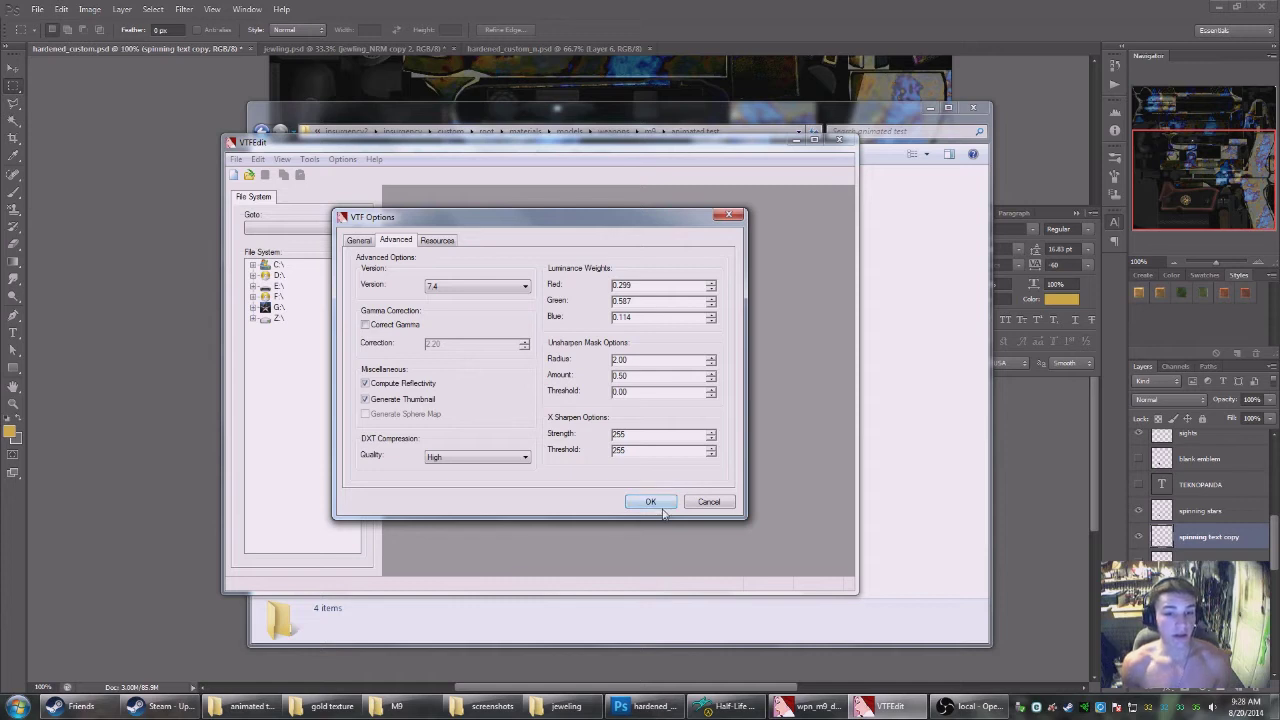
click(486, 462)
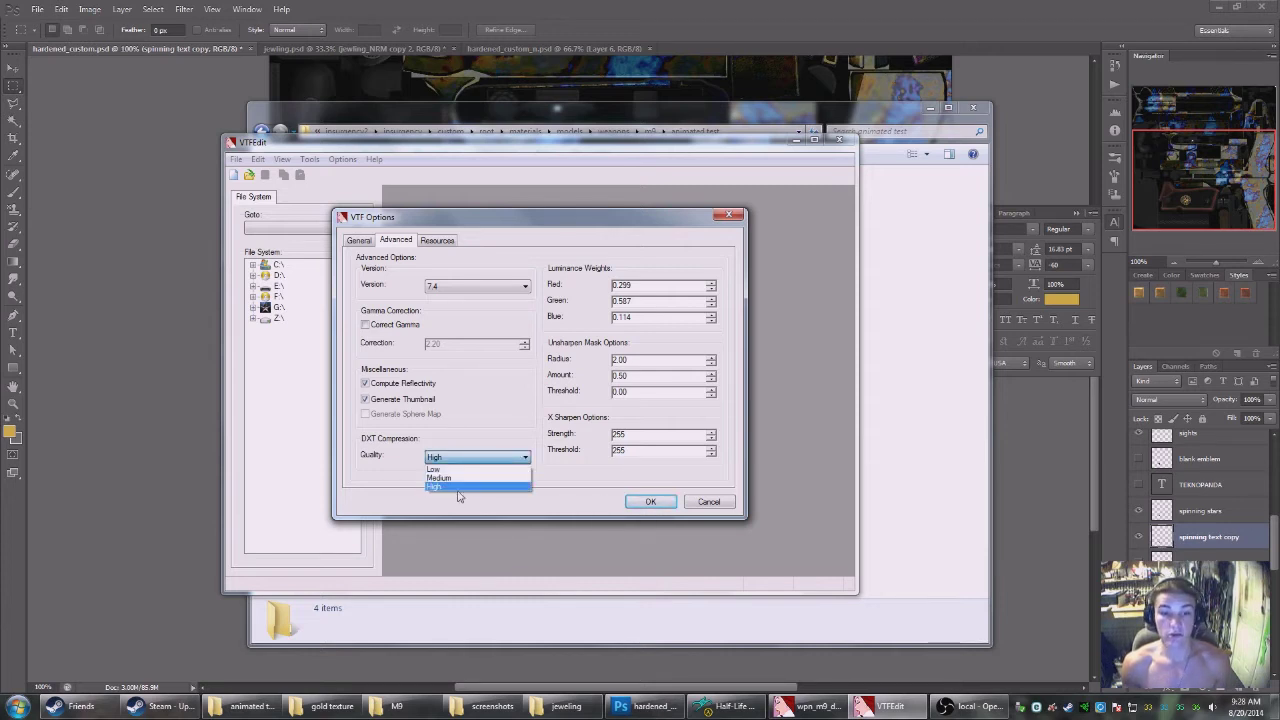
click(458, 487)
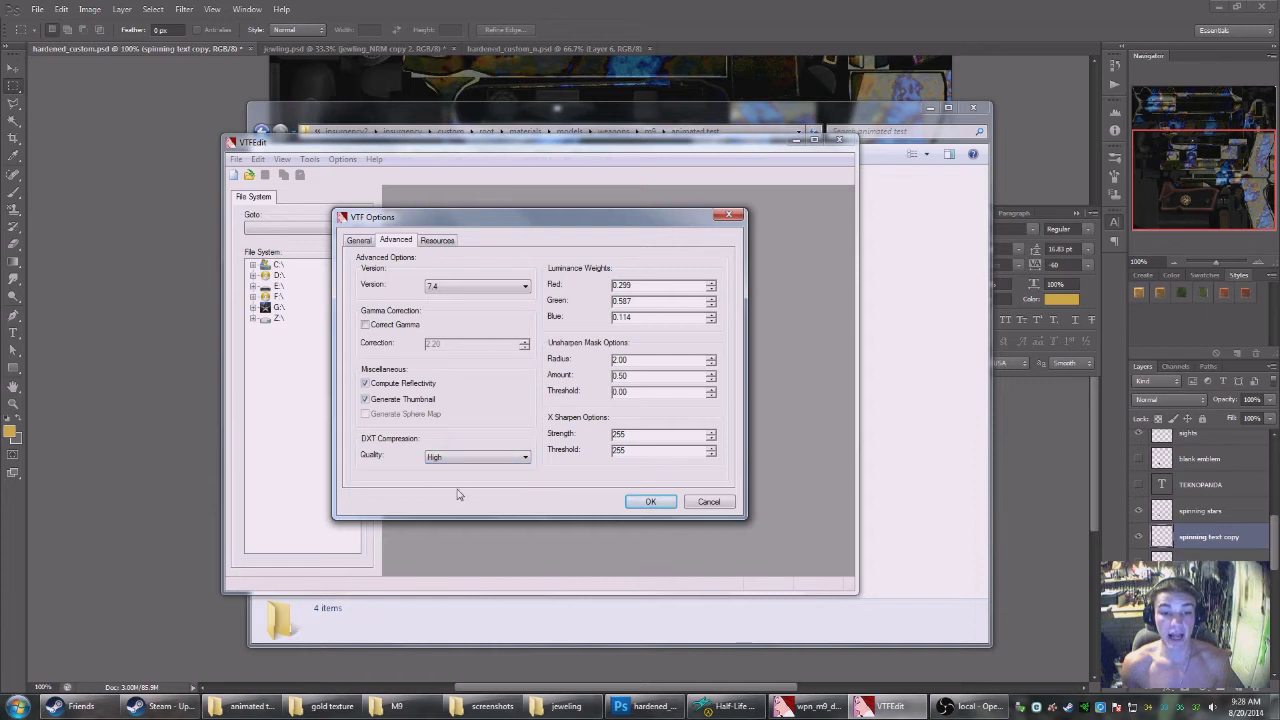
click(366, 399)
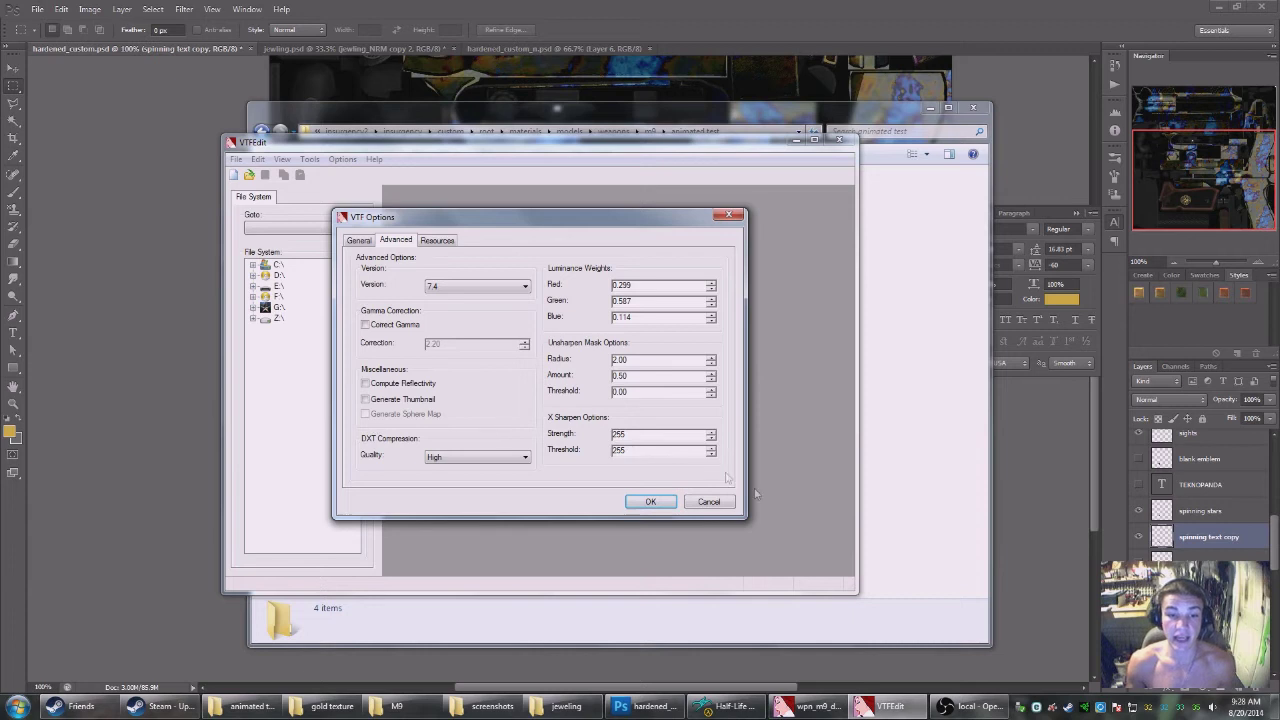
click(650, 502)
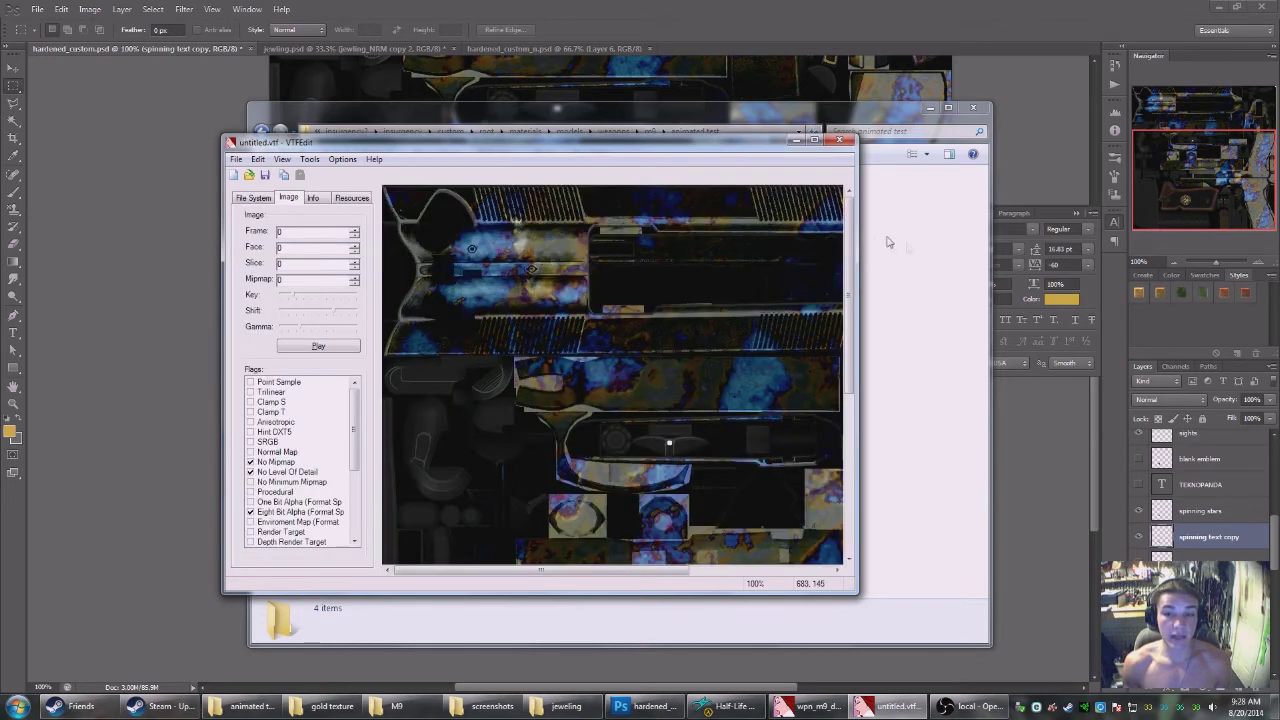
Adjust the VTFEdit panels and inspect the texture's Eight Bit Alpha flag.
mouse_move(850, 290)
mouse_down()
mouse_move(849, 470)
mouse_move(849, 295)
mouse_up()
mouse_move(354, 415)
mouse_down()
mouse_move(353, 455)
mouse_move(354, 430)
mouse_up()
drag(850, 363, 850, 506)
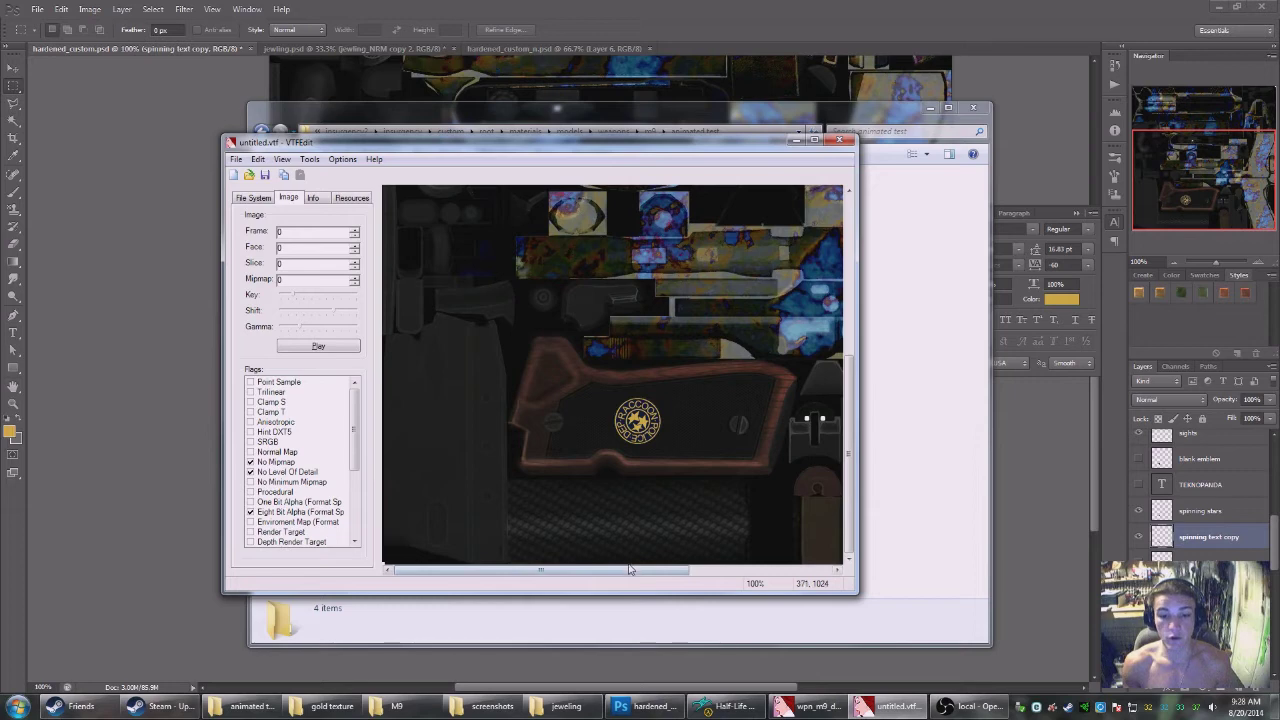
mouse_move(640, 573)
mouse_down()
mouse_move(687, 573)
mouse_move(636, 573)
mouse_up()
drag(851, 510, 853, 375)
drag(423, 153, 511, 166)
click(340, 529)
scroll(447, 462, down, 1)
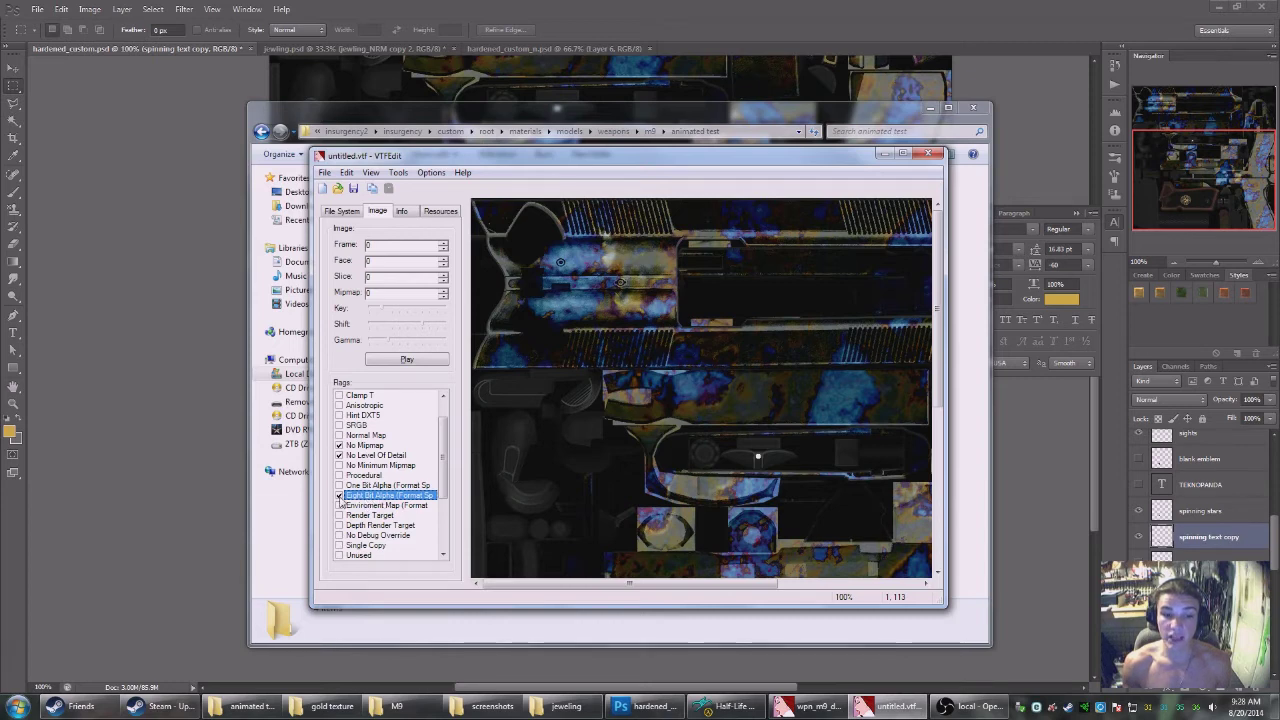
scroll(444, 470, up, 1)
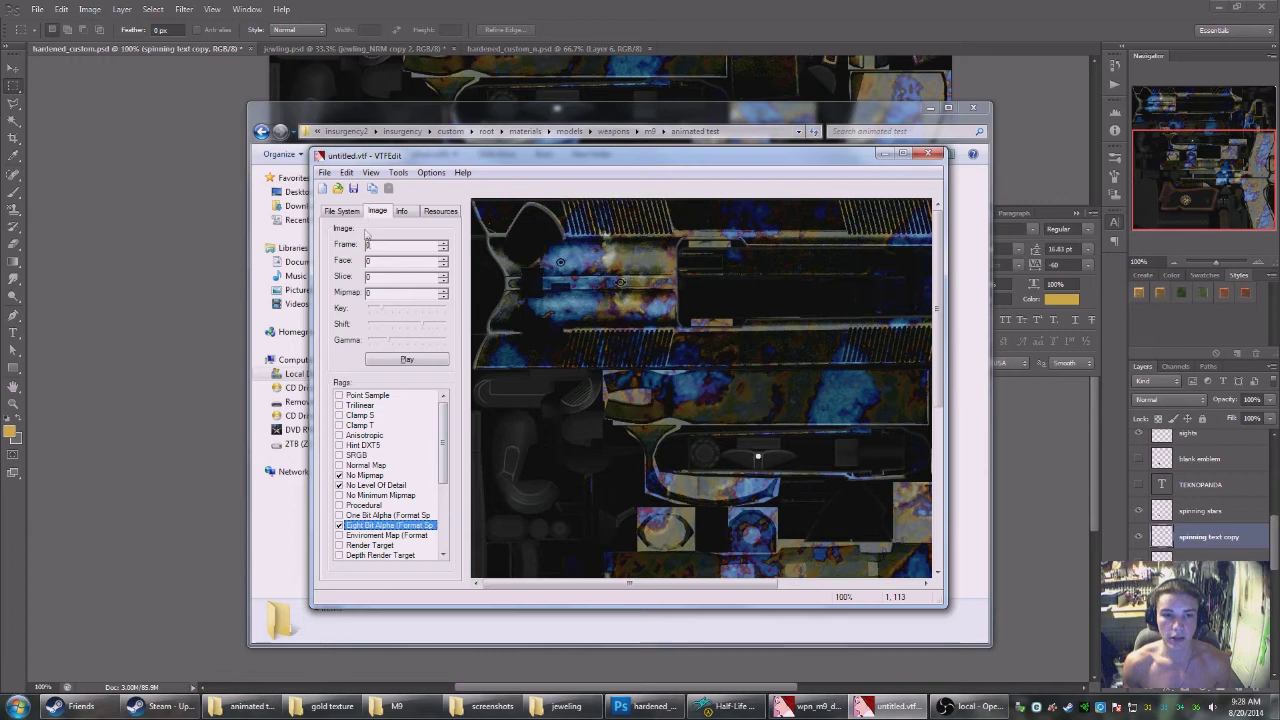
Step through the emblem frames, play and stop the animation, and open Save.
click(443, 243)
scroll(715, 446, down, 5)
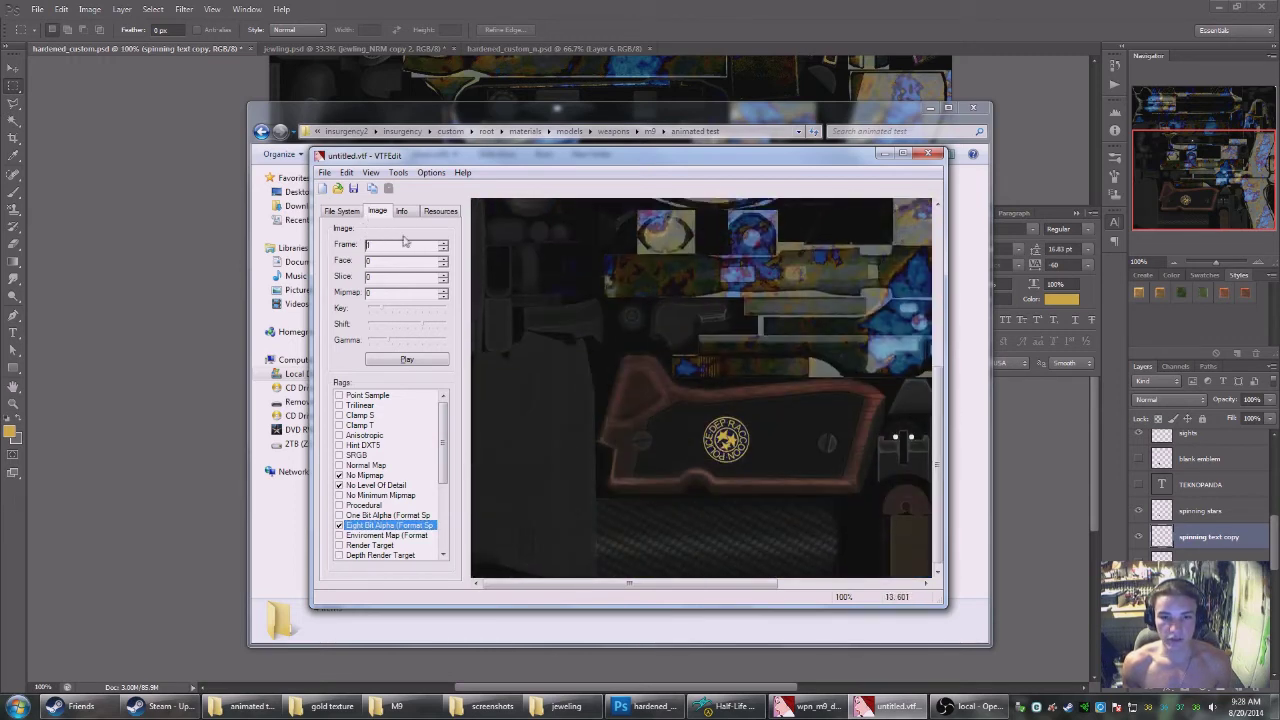
click(444, 245)
click(444, 245)
click(444, 245)
click(444, 245)
click(416, 364)
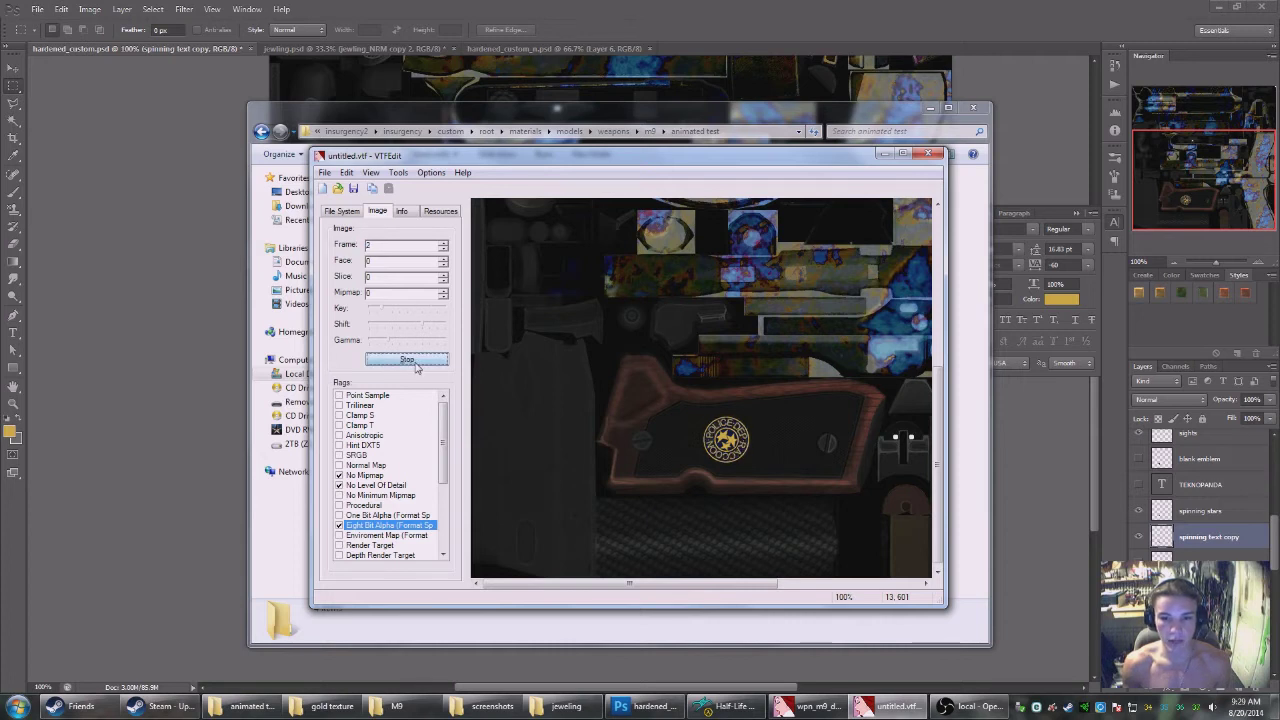
click(416, 362)
click(353, 188)
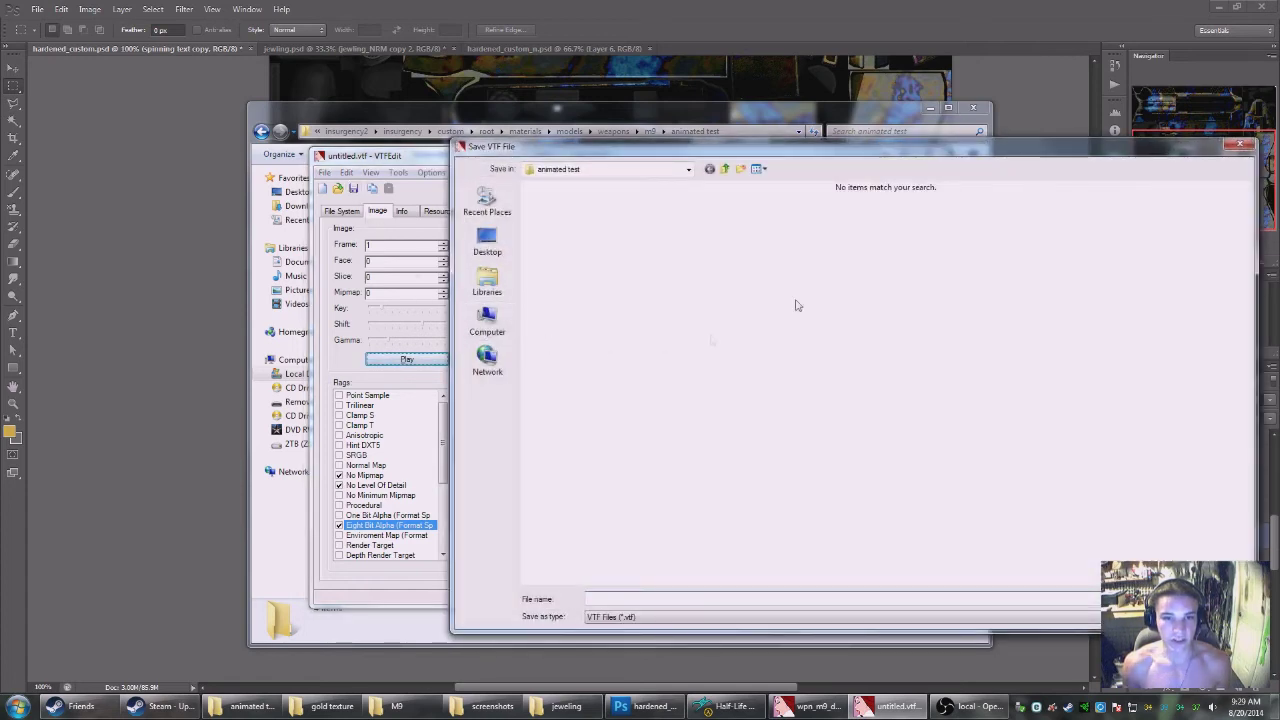
Overwrite wpn_m9_d.vtf in the m9 folder with the animated texture.
click(724, 170)
click(615, 230)
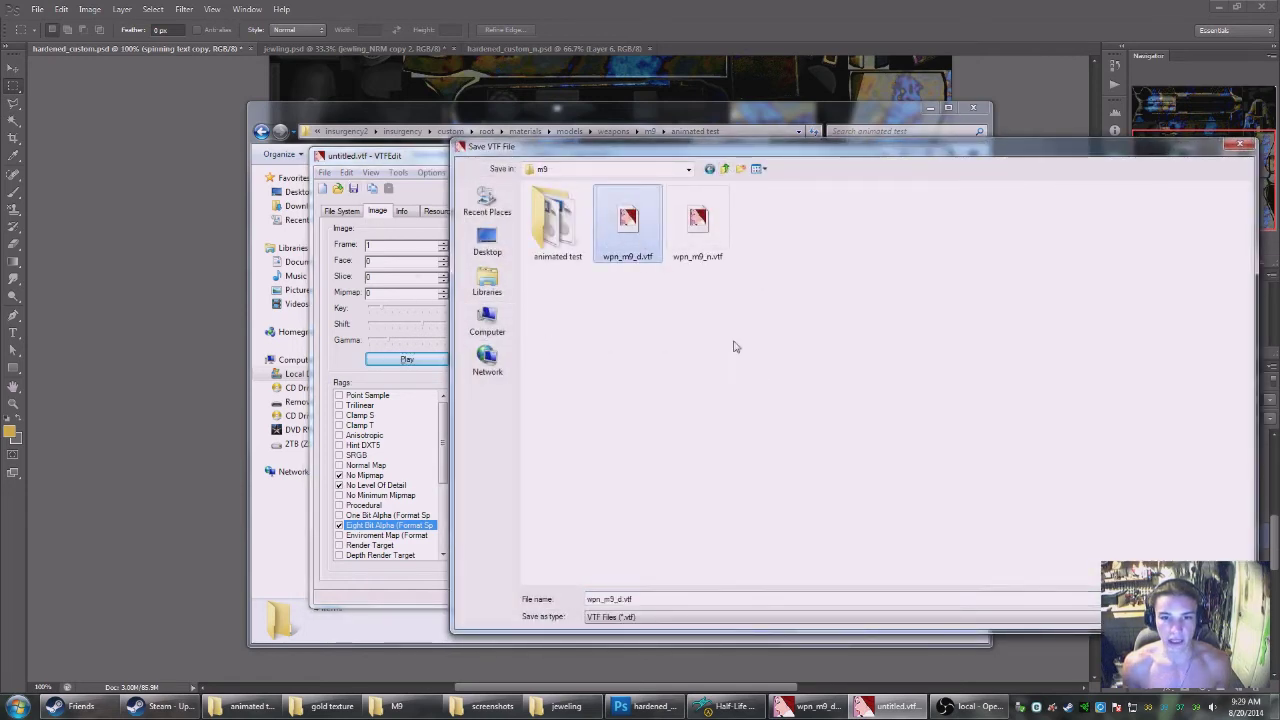
double_click(630, 228)
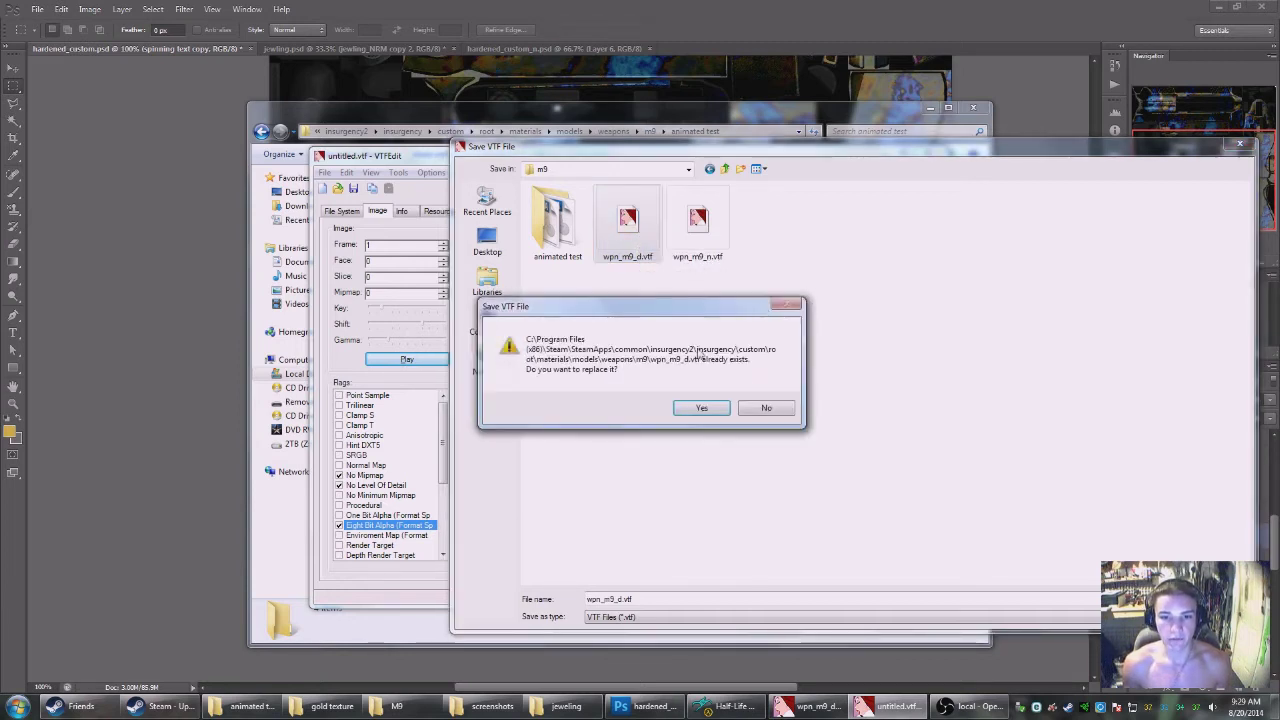
click(701, 408)
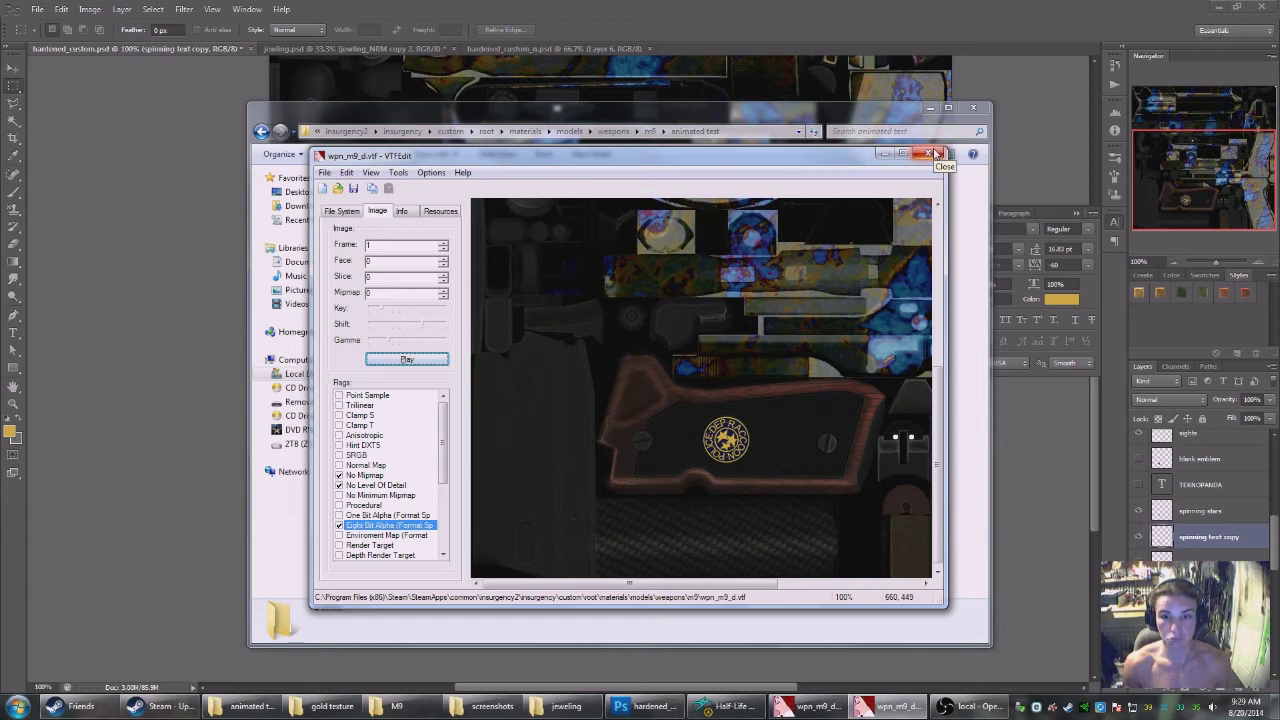
Navigate Explorer back to the m9 weapons folder.
right_click(1068, 710)
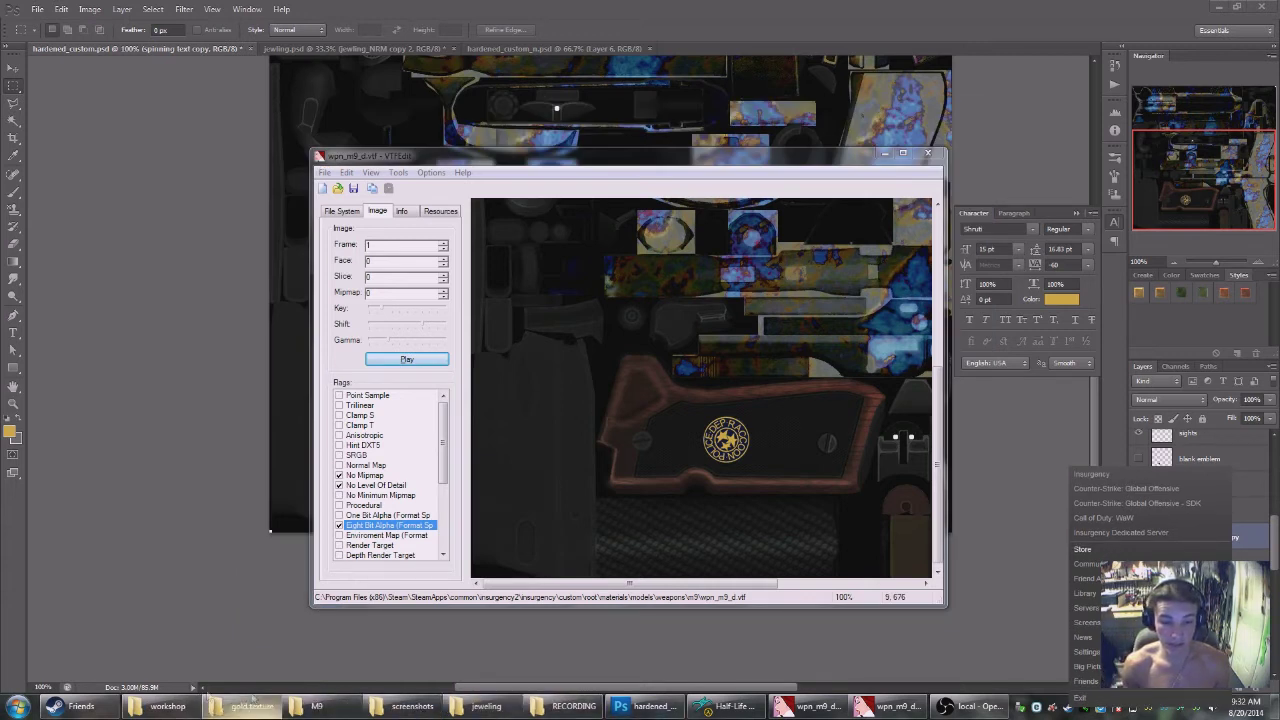
click(170, 708)
click(261, 132)
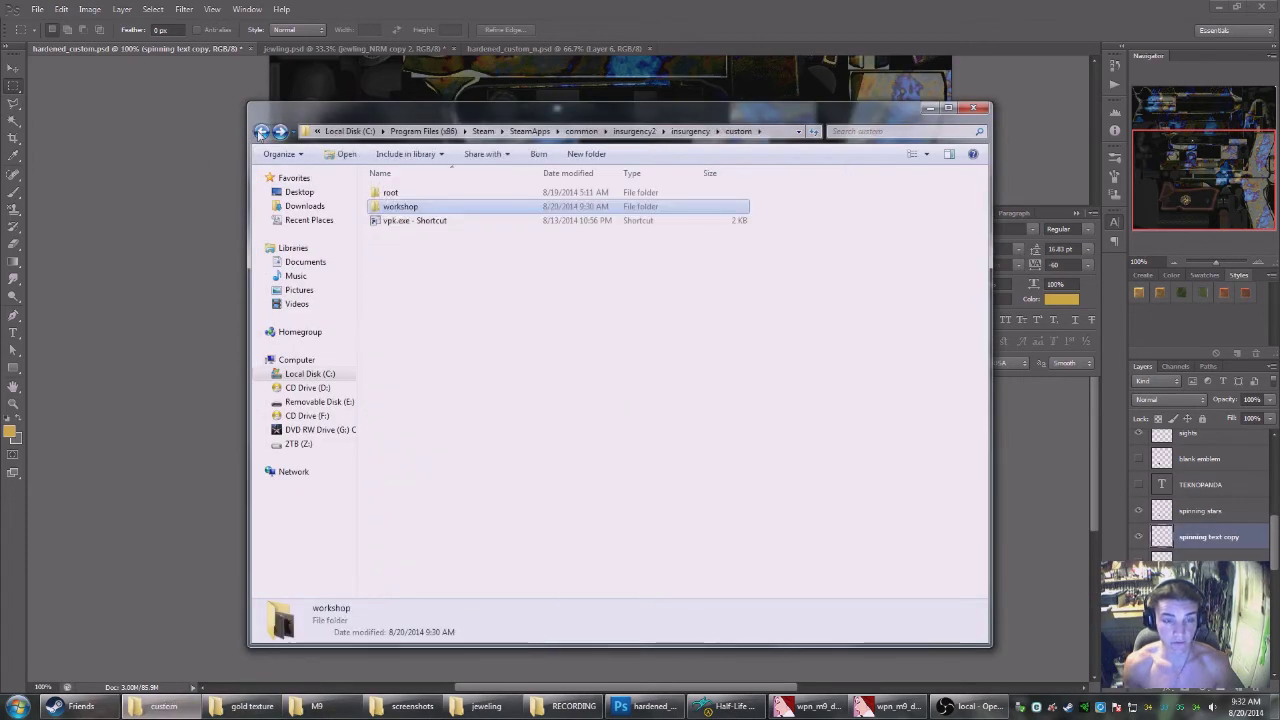
click(261, 132)
click(261, 132)
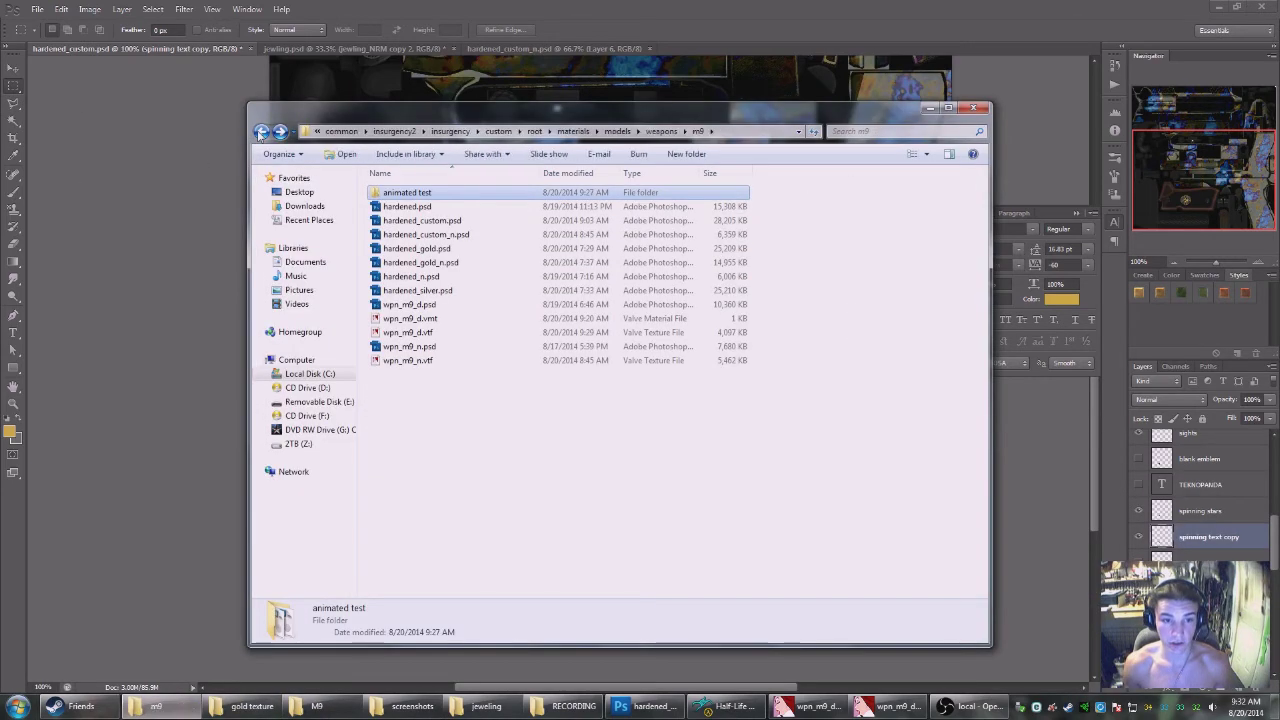
click(440, 420)
Open the wpn_m9_d.vmt material file in VTFEdit.
click(415, 332)
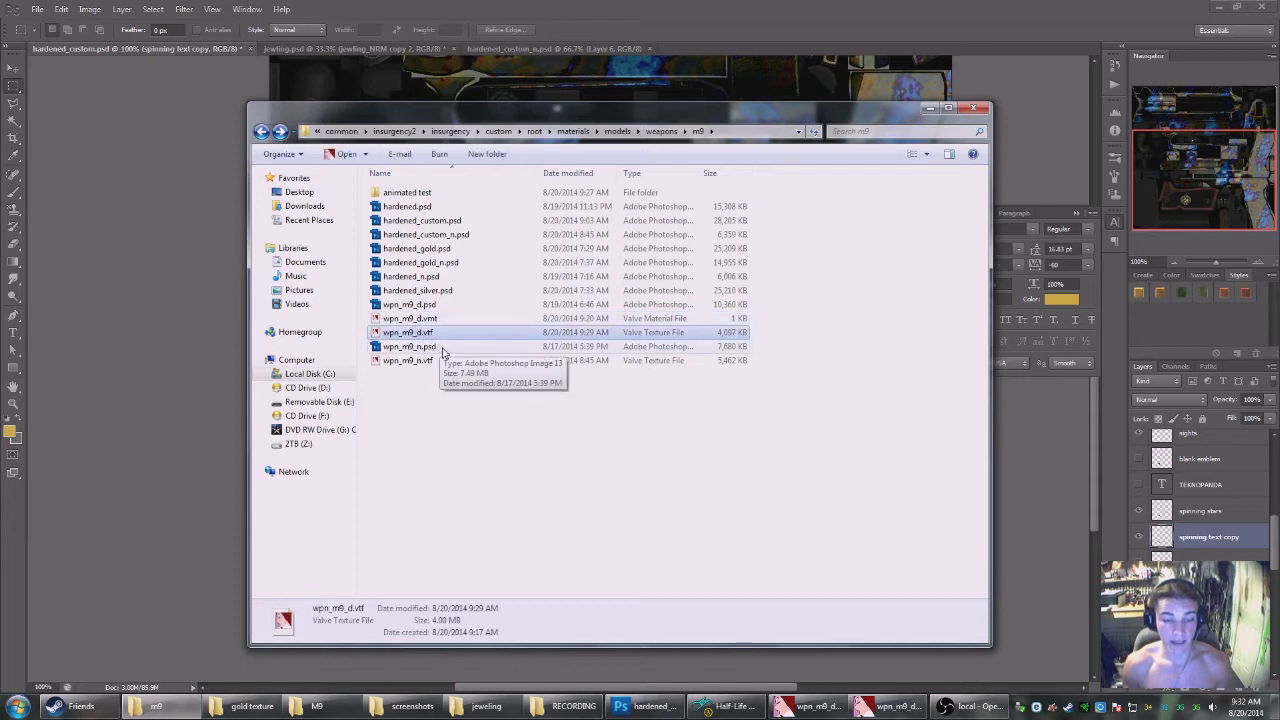
click(478, 473)
click(436, 333)
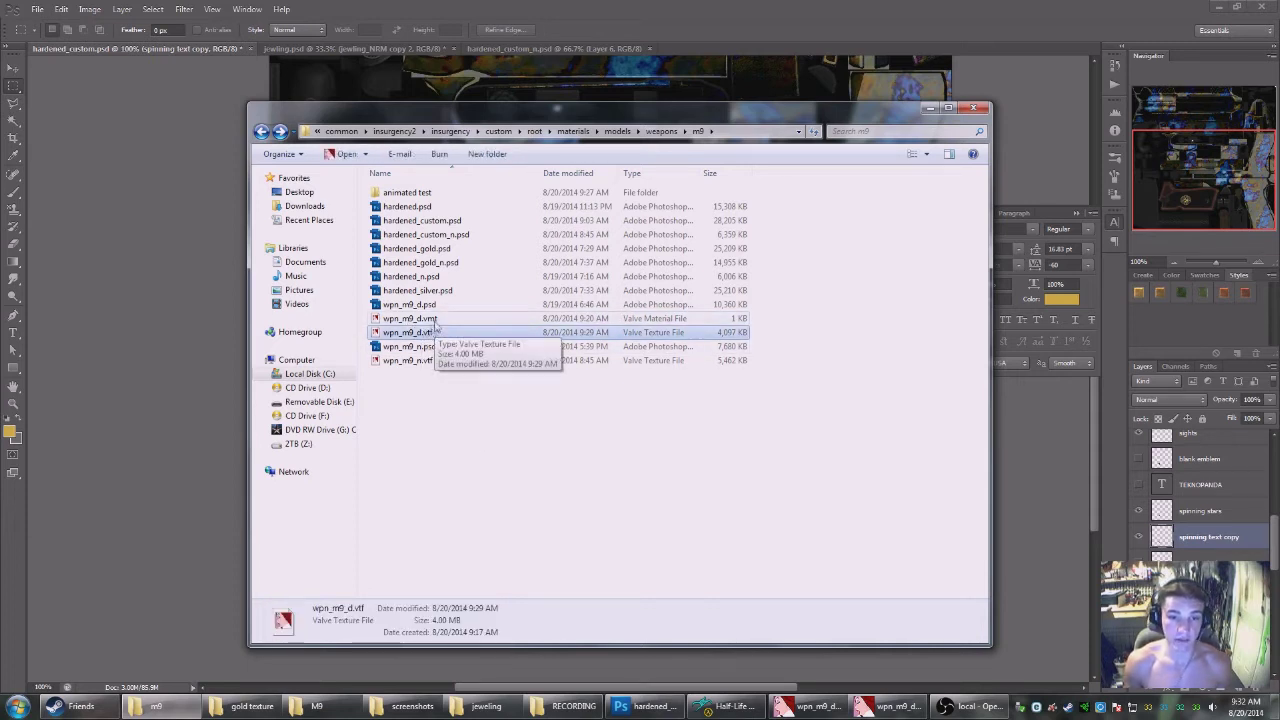
key(Up)
click(427, 340)
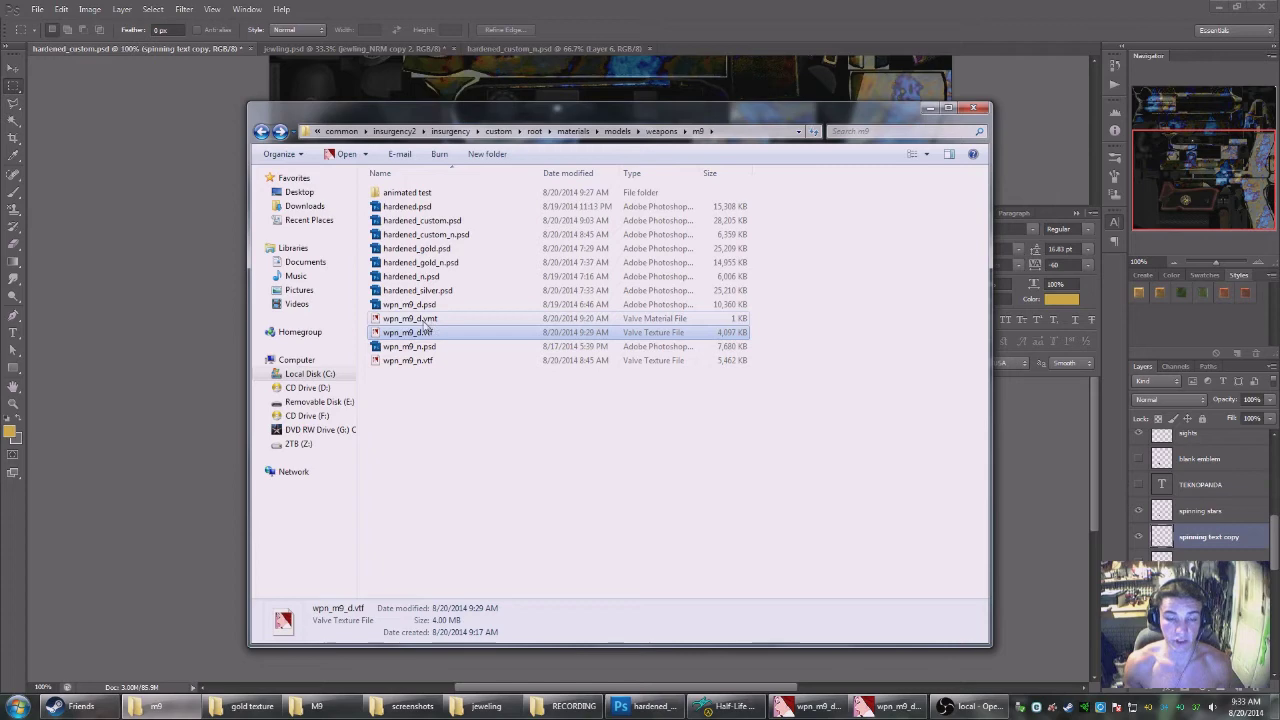
click(426, 325)
double_click(426, 325)
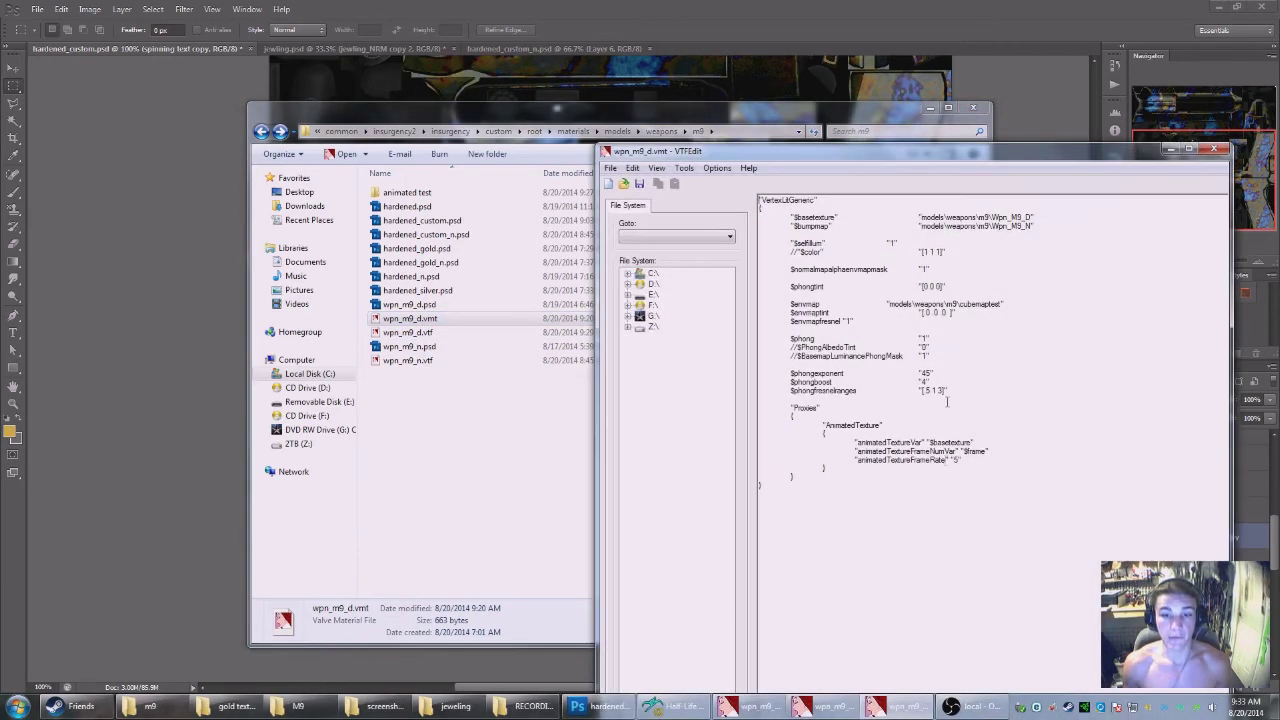
Copy the material's Proxies block.
drag(890, 118, 655, 73)
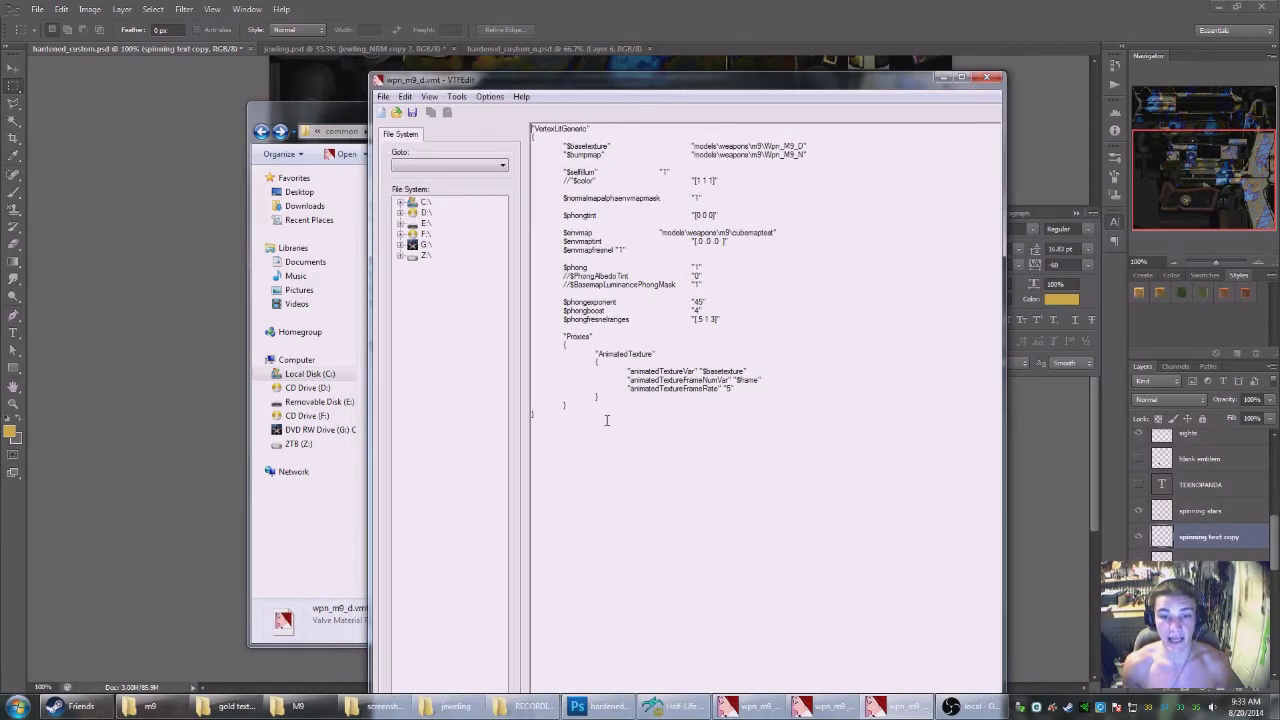
drag(615, 406, 438, 339)
right_click(688, 393)
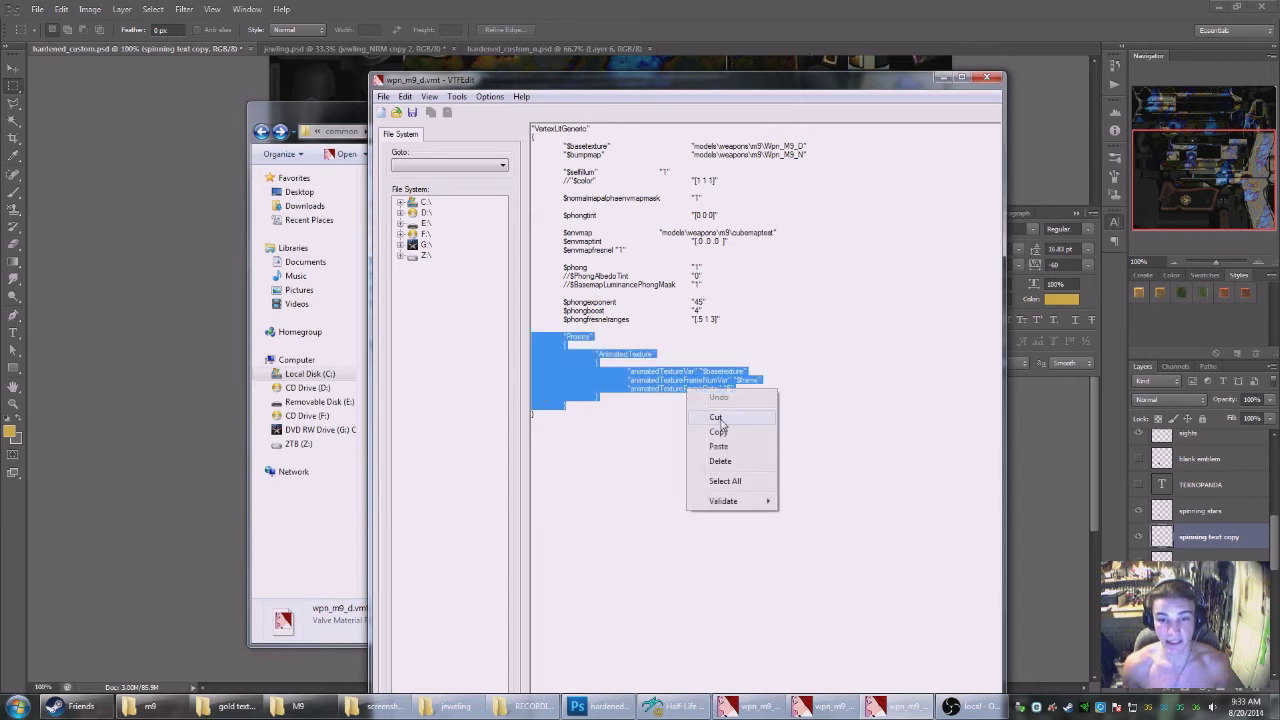
click(718, 432)
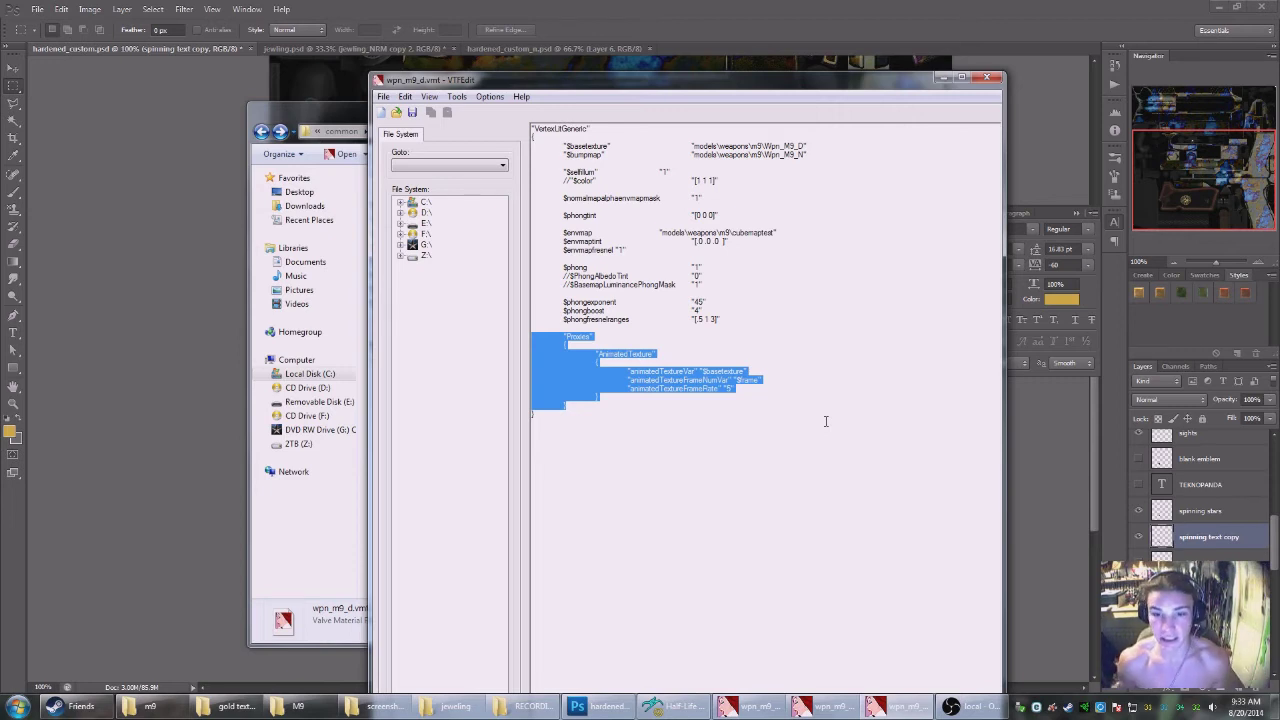
Change the animatedTextureFrameRate from 5 to 3 and close the editor.
key(Right)
double_click(728, 388)
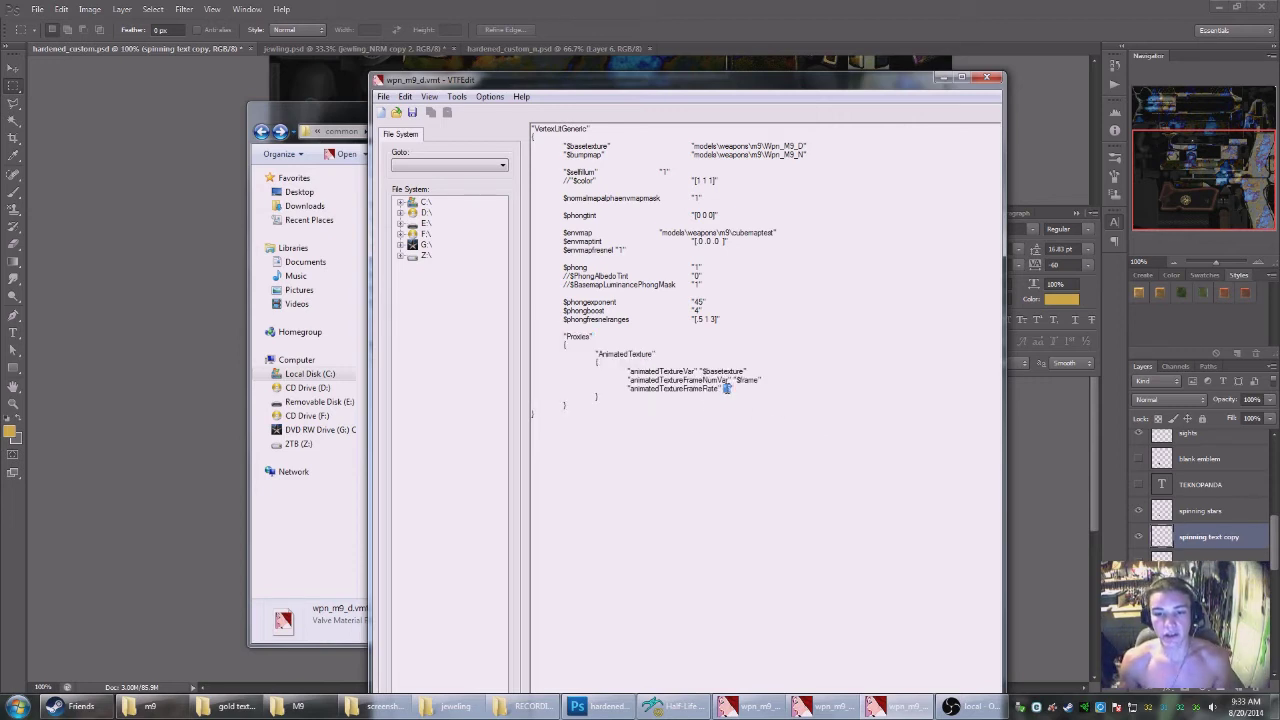
text(5)
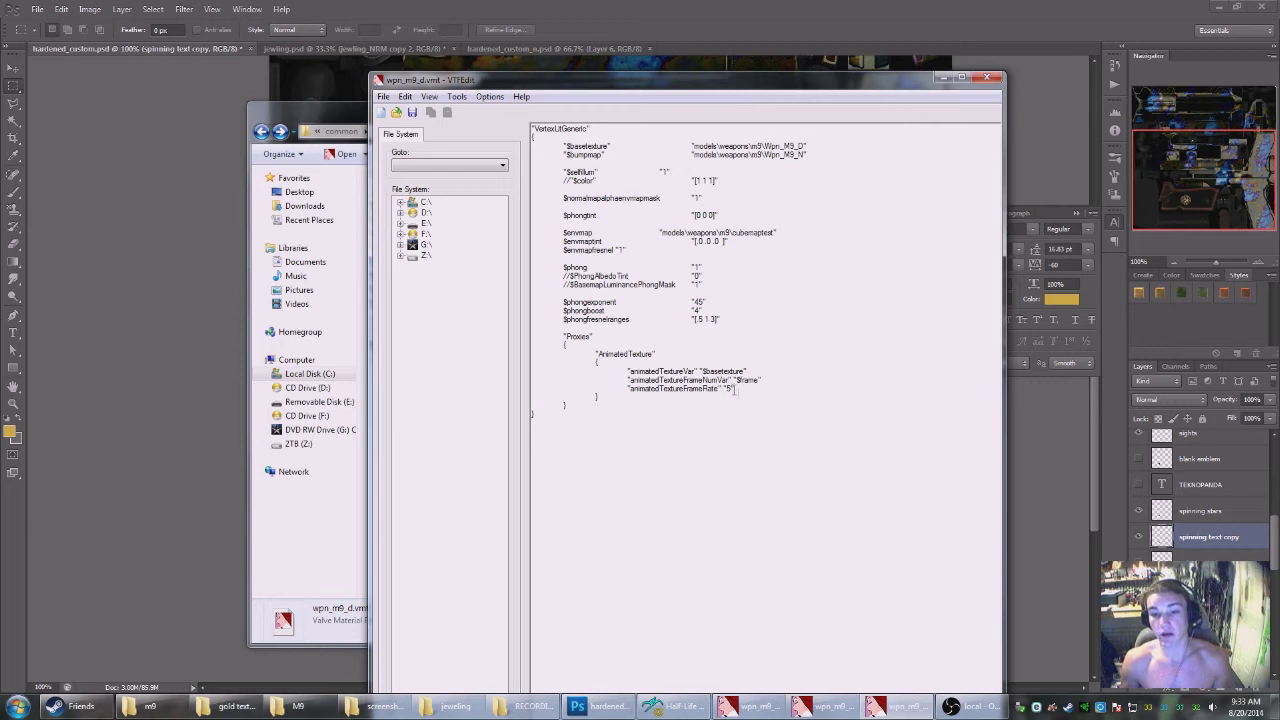
text(30)
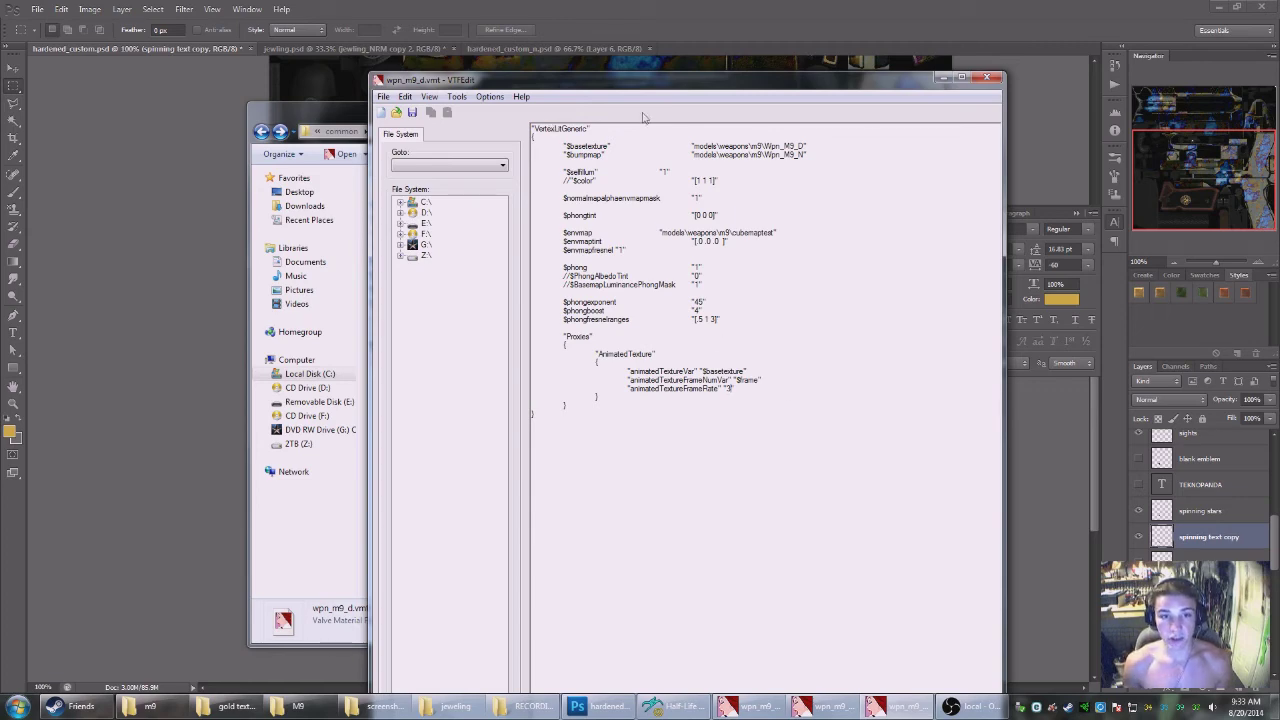
click(987, 77)
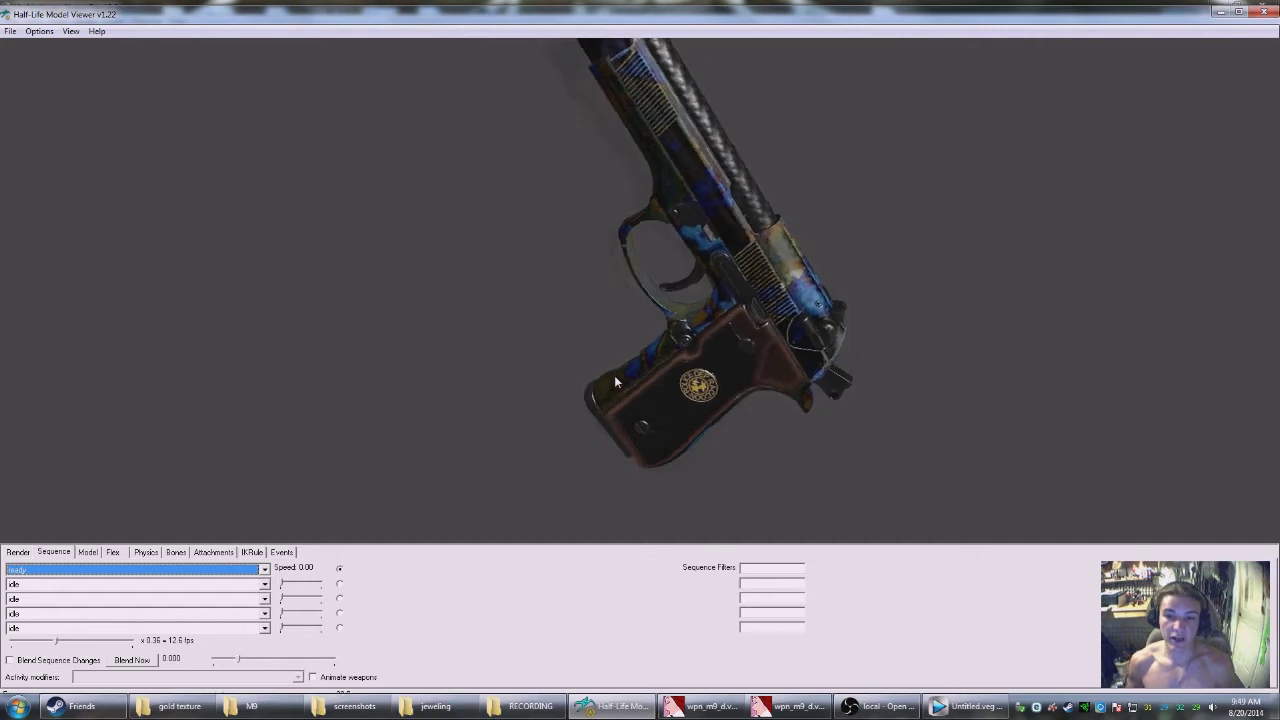